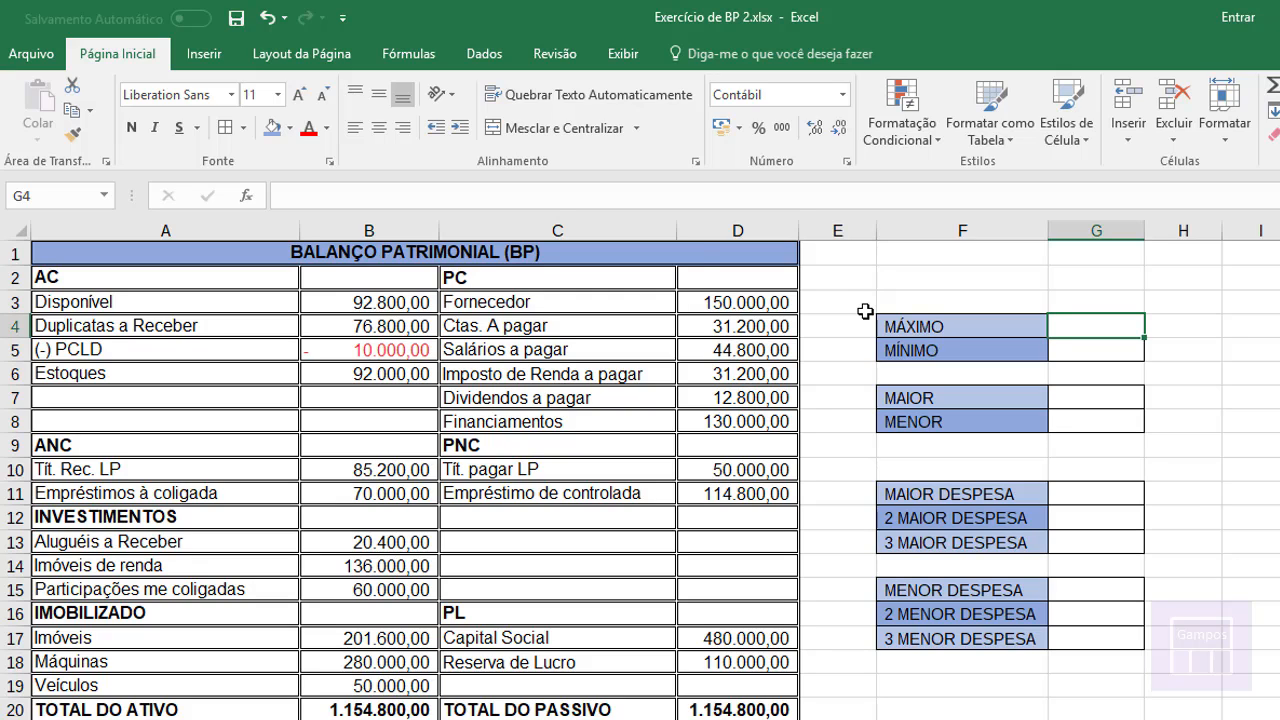
Step: Enter a MÁXIMO formula over B3:B19 in G4, beside the MÁXIMO label
{"action": "type", "text": "="}
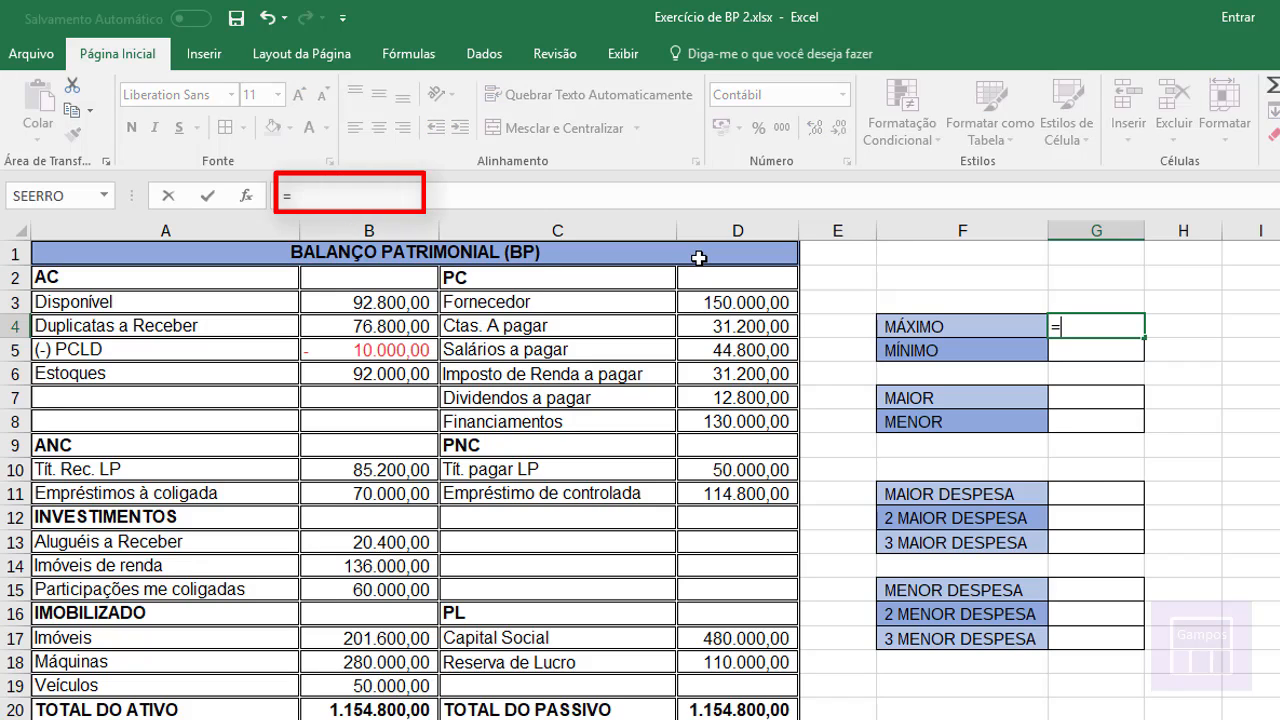
{"action": "type", "text": "máximo"}
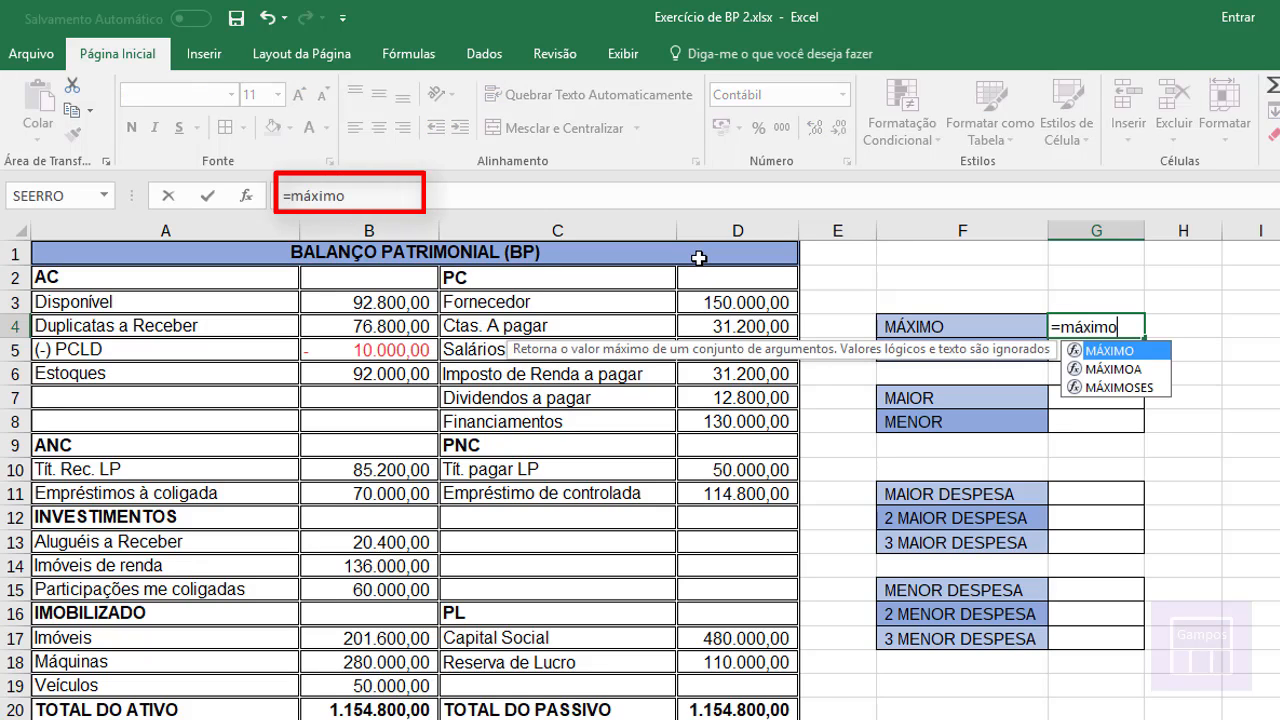
{"action": "type", "text": "("}
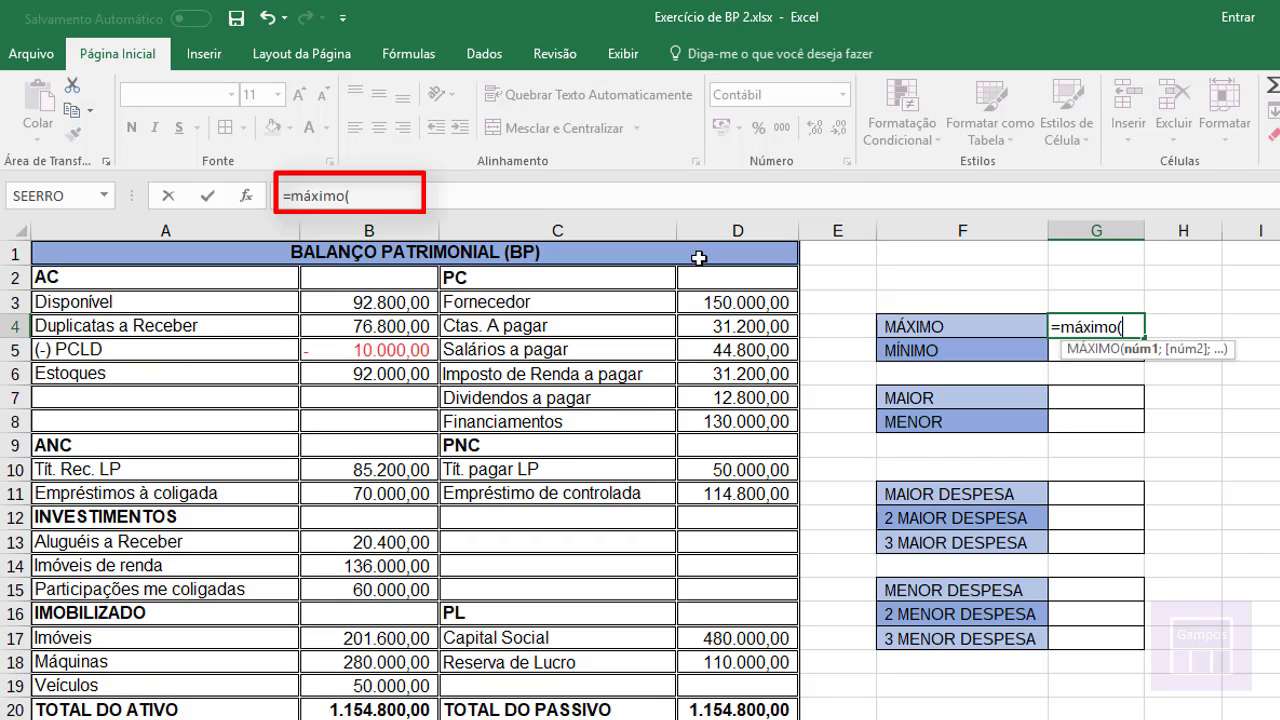
{"action": "left_click", "coordinate": [329, 302]}
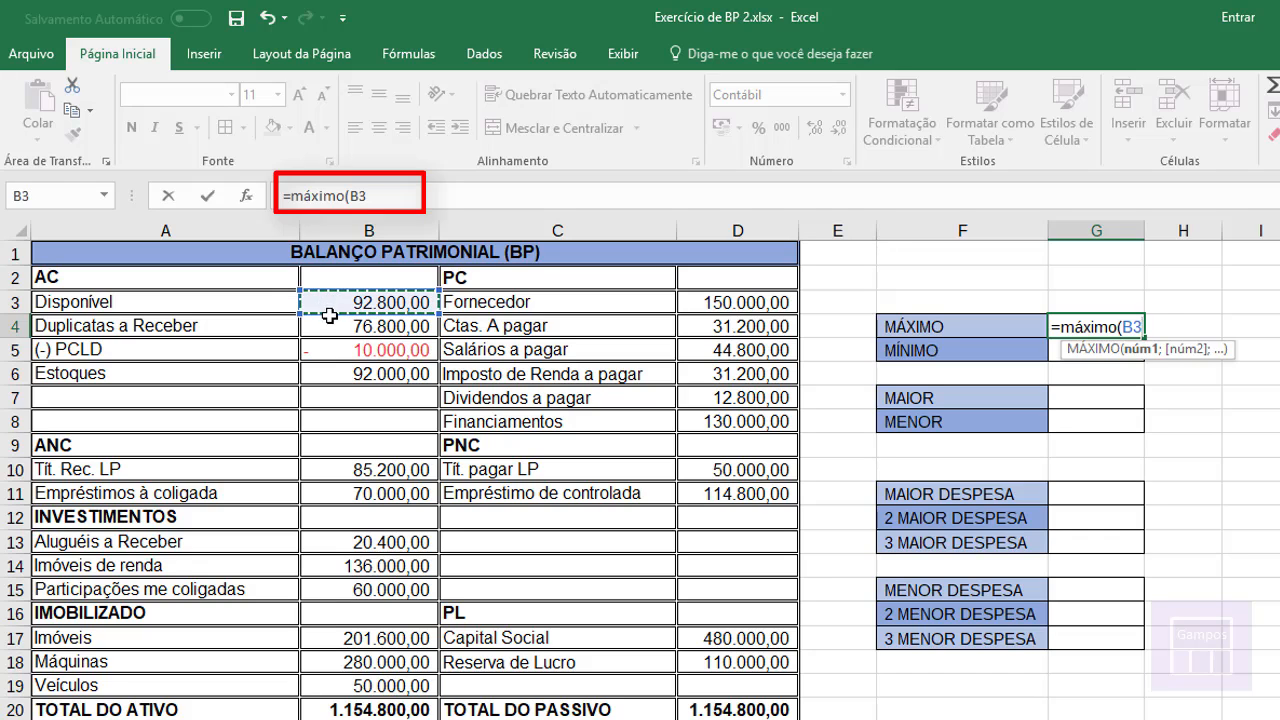
{"action": "left_click_drag", "start_coordinate": [329, 316], "coordinate": [325, 684]}
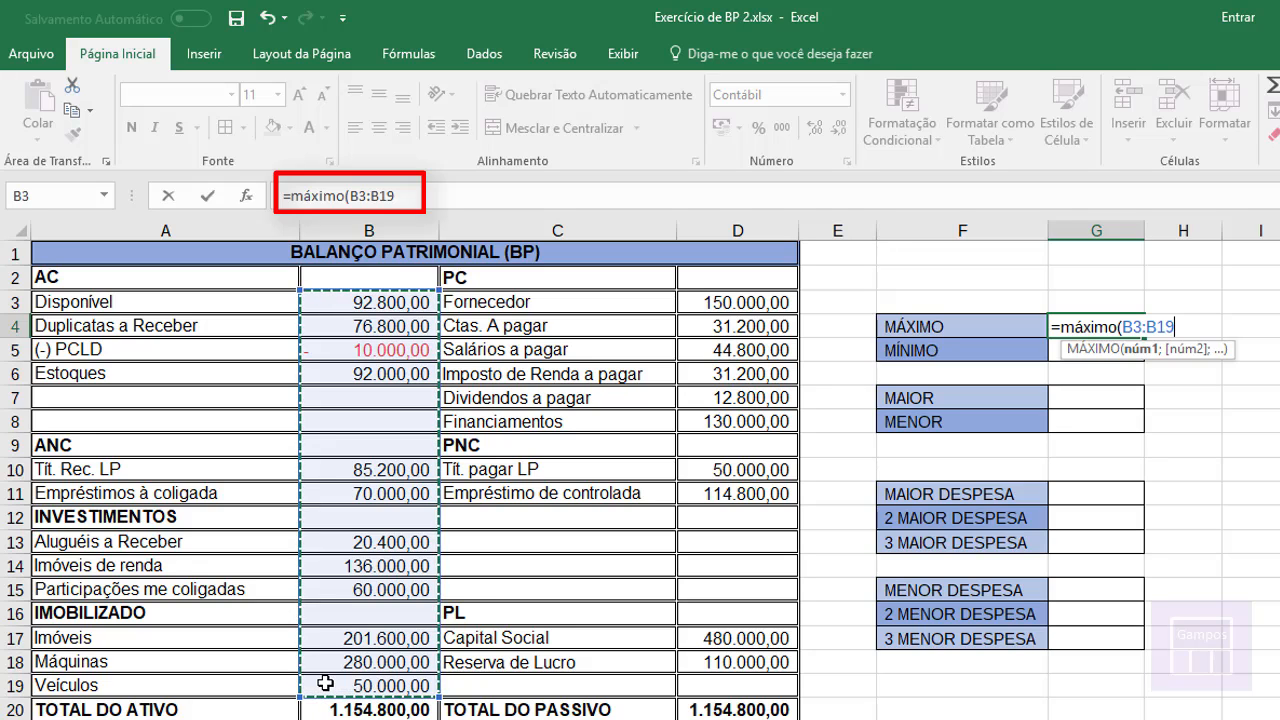
{"action": "key", "text": "Return"}
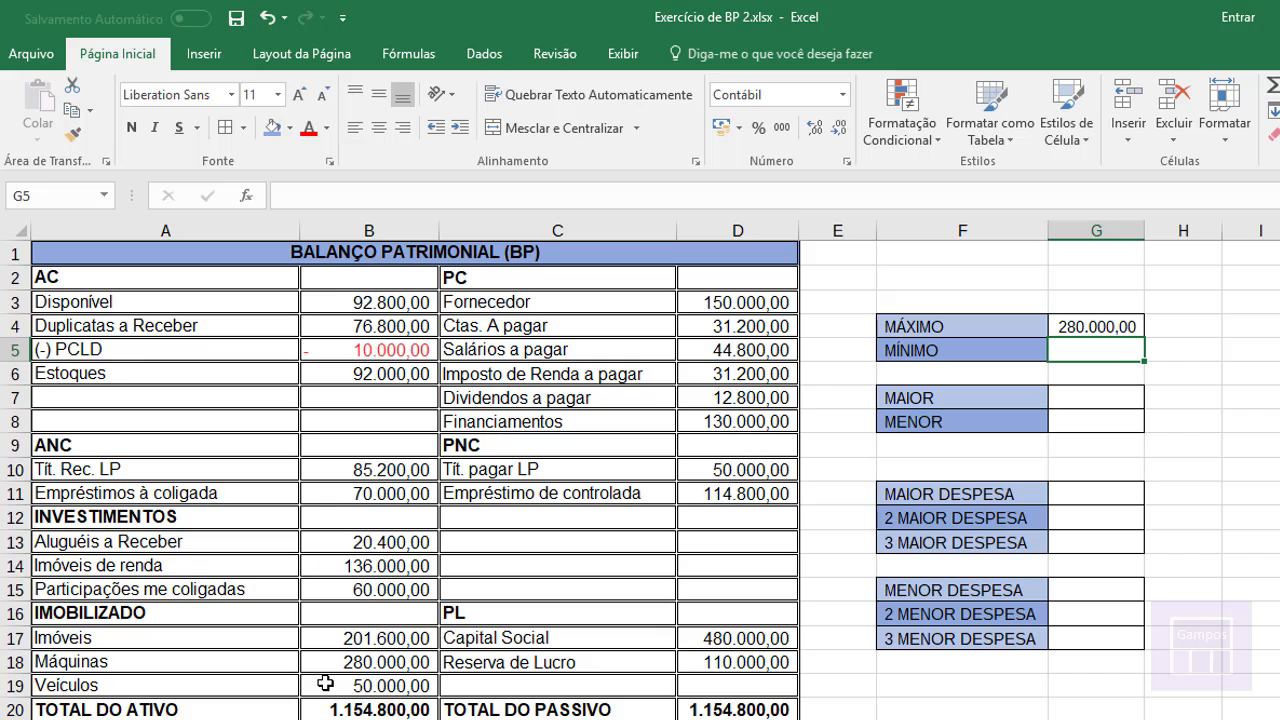
Step: Enter a MÍNIMO formula over B3:B19 in G5, beside the MÍNIMO label
{"action": "type", "text": "=m"}
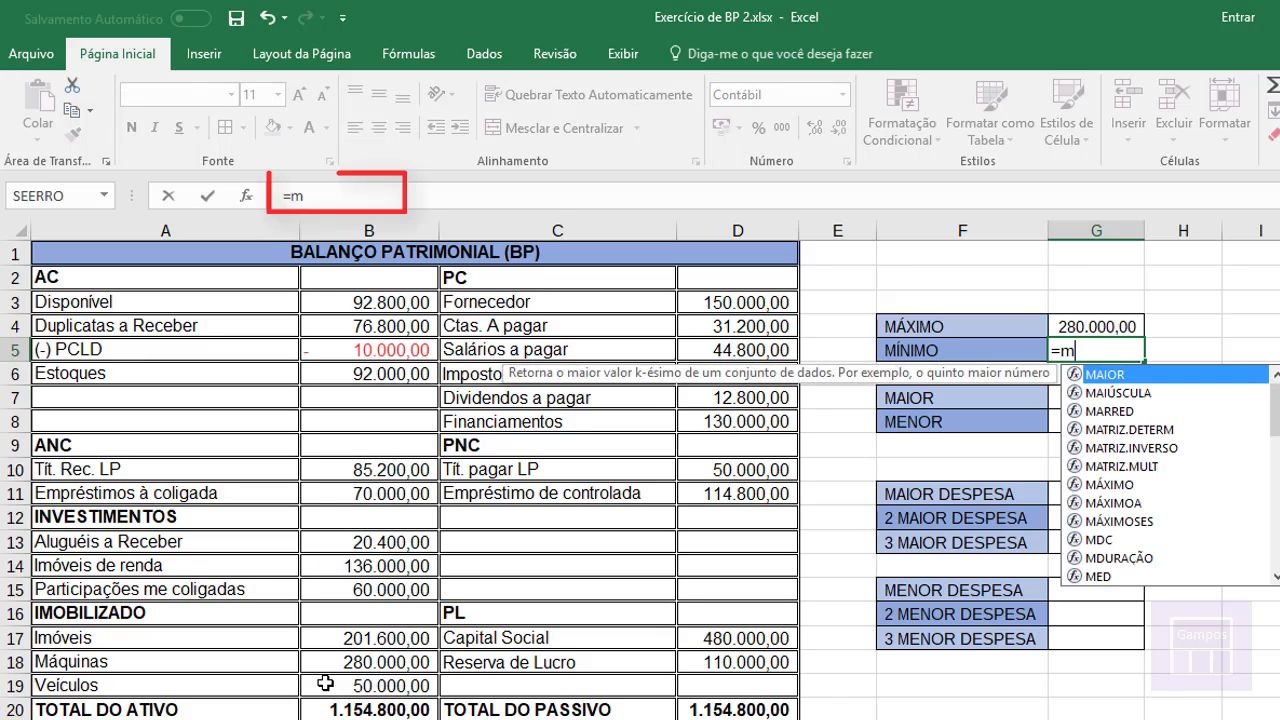
{"action": "type", "text": "ínimo("}
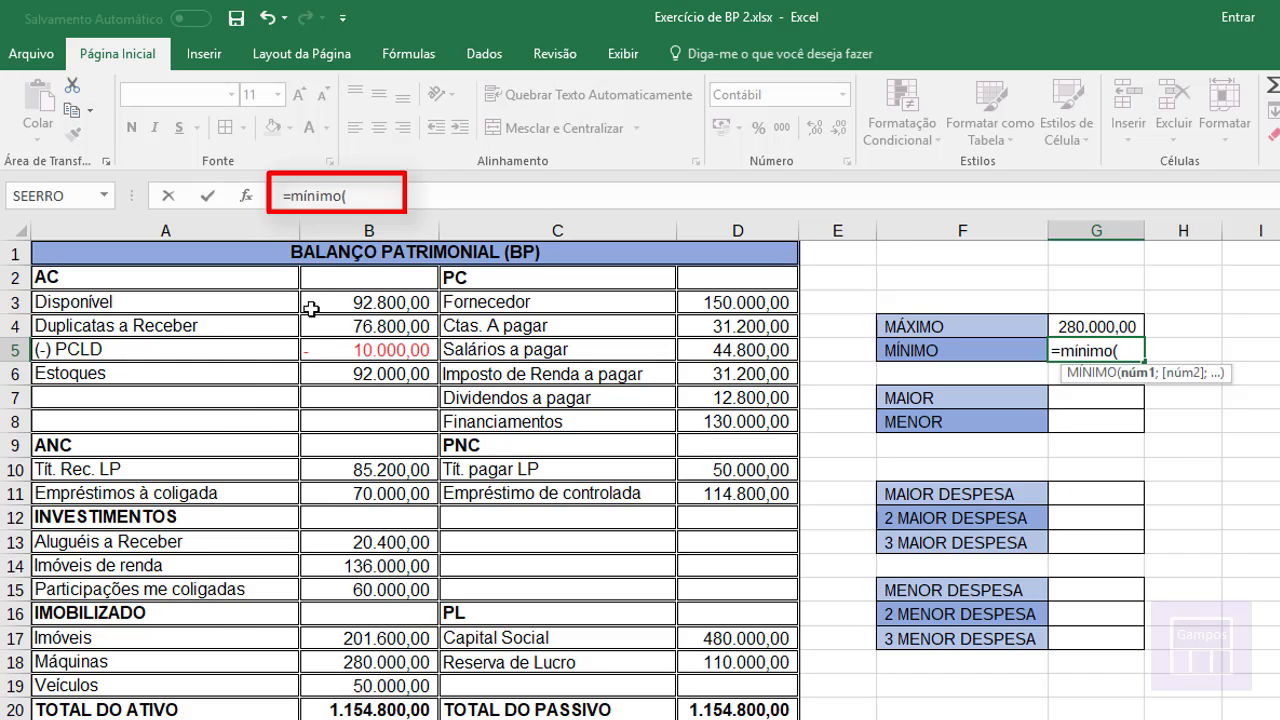
{"action": "left_click_drag", "start_coordinate": [312, 302], "coordinate": [332, 685]}
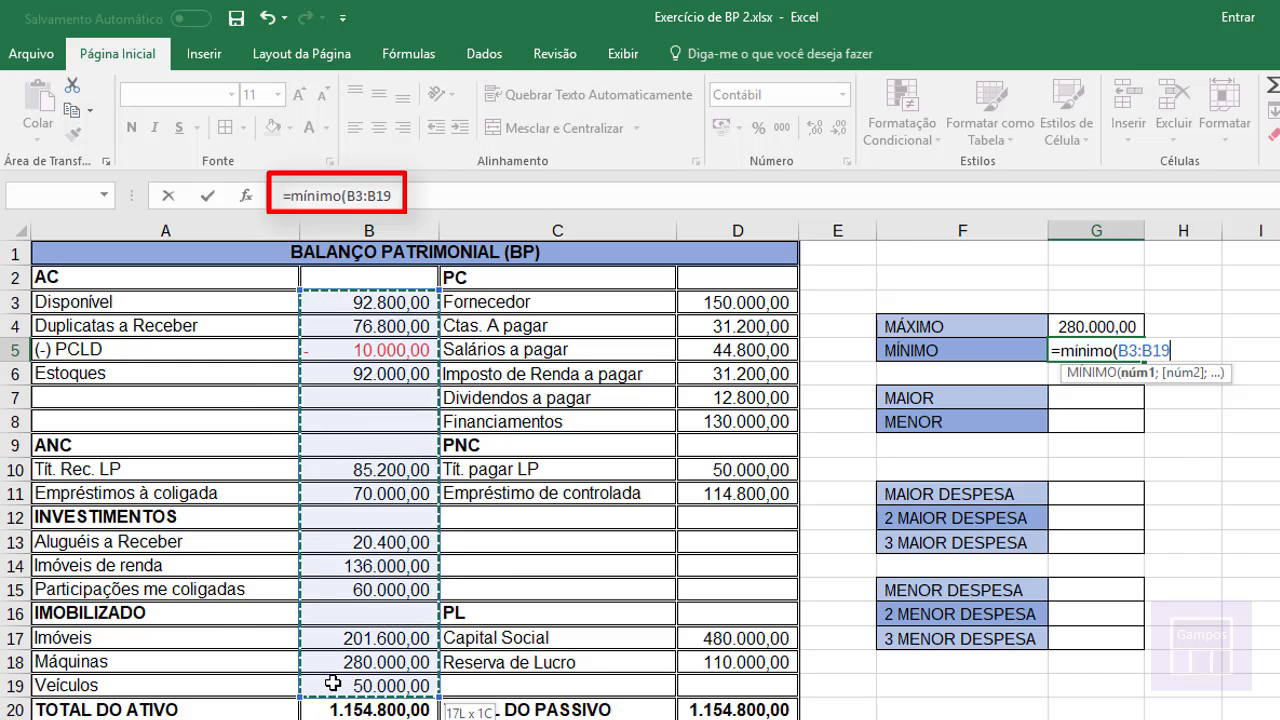
{"action": "key", "text": "Return"}
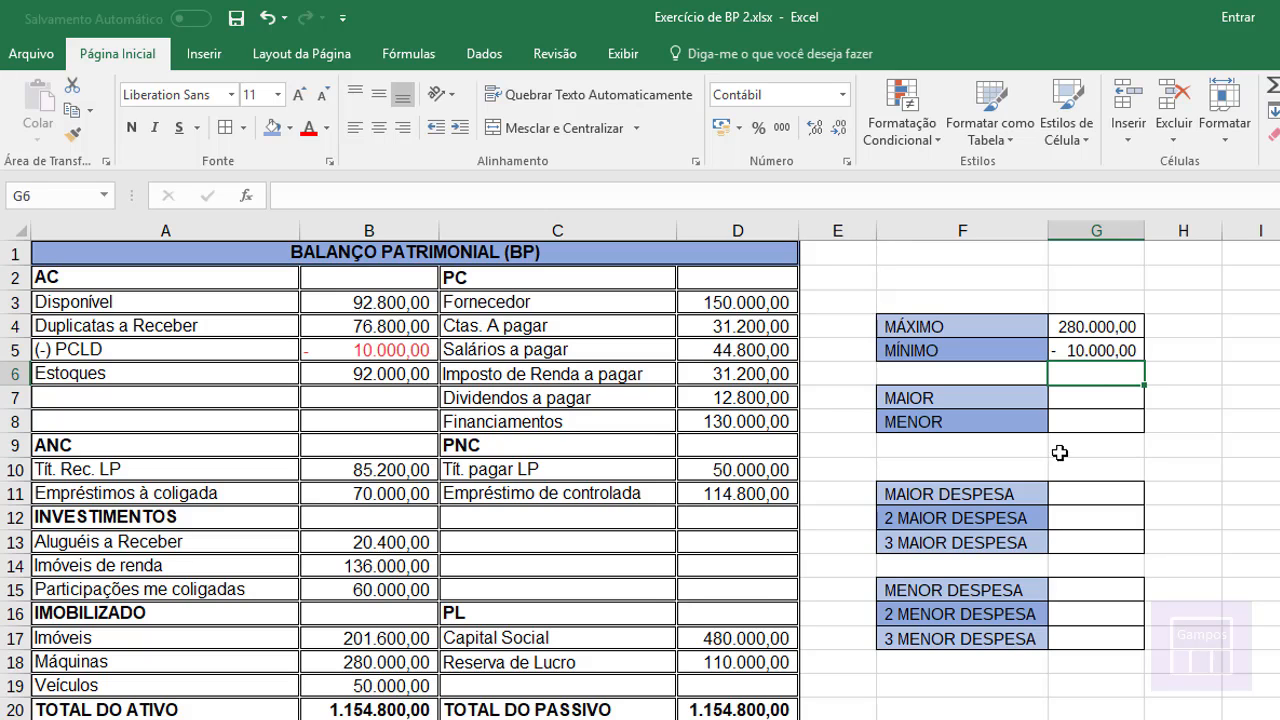
Step: Enter =maior(B3:B19;1) in G7 to return the largest value for the MAIOR row
{"action": "left_click", "coordinate": [1092, 398]}
{"action": "type", "text": "="}
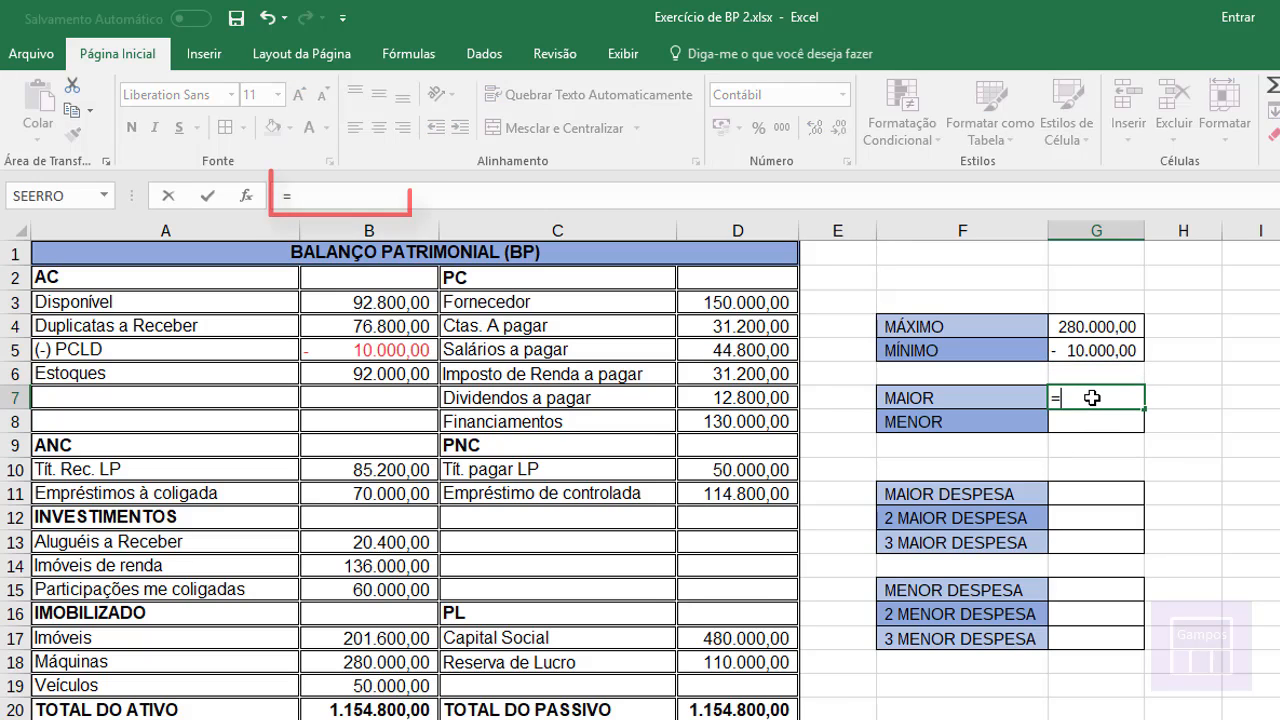
{"action": "type", "text": "maior"}
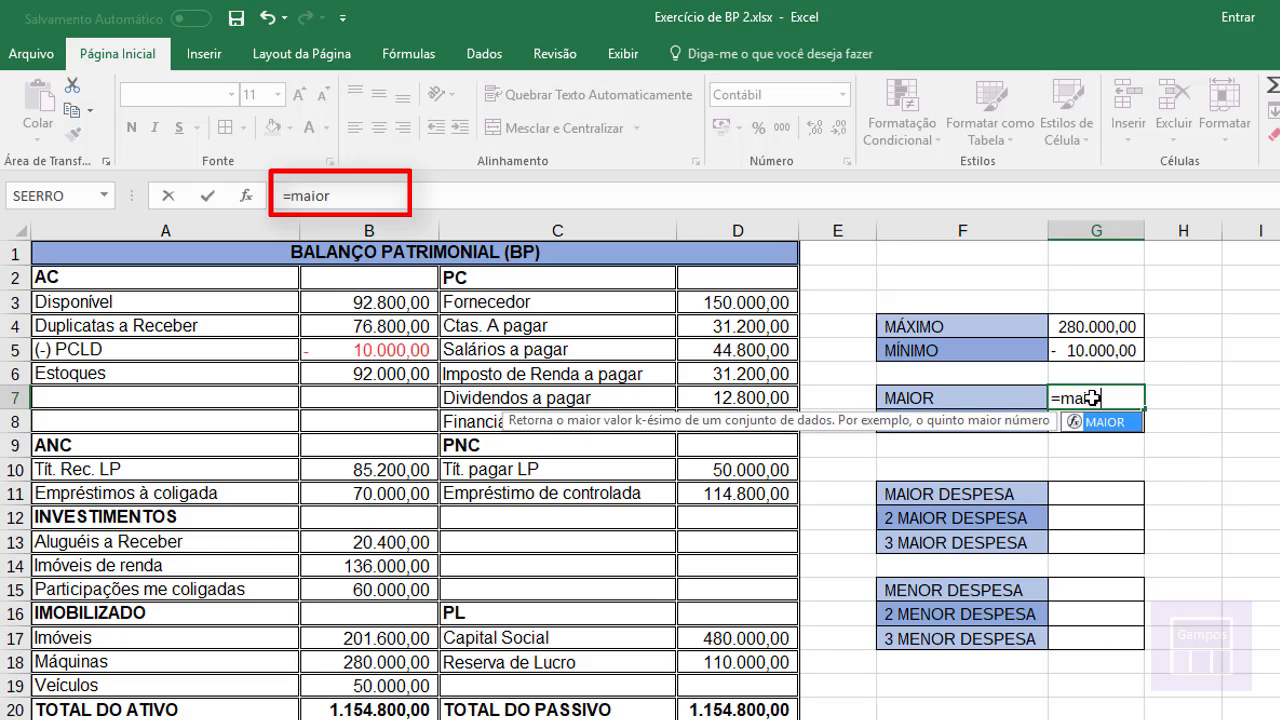
{"action": "type", "text": "("}
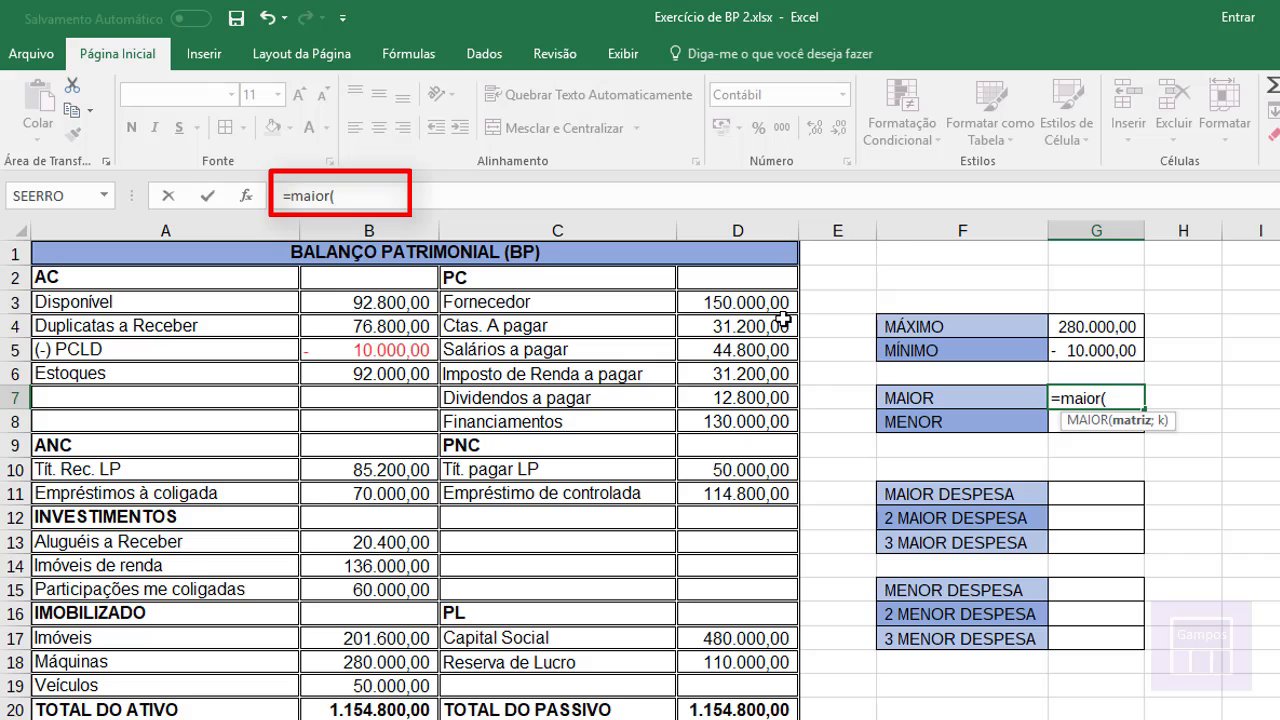
{"action": "left_click_drag", "start_coordinate": [394, 303], "coordinate": [369, 685]}
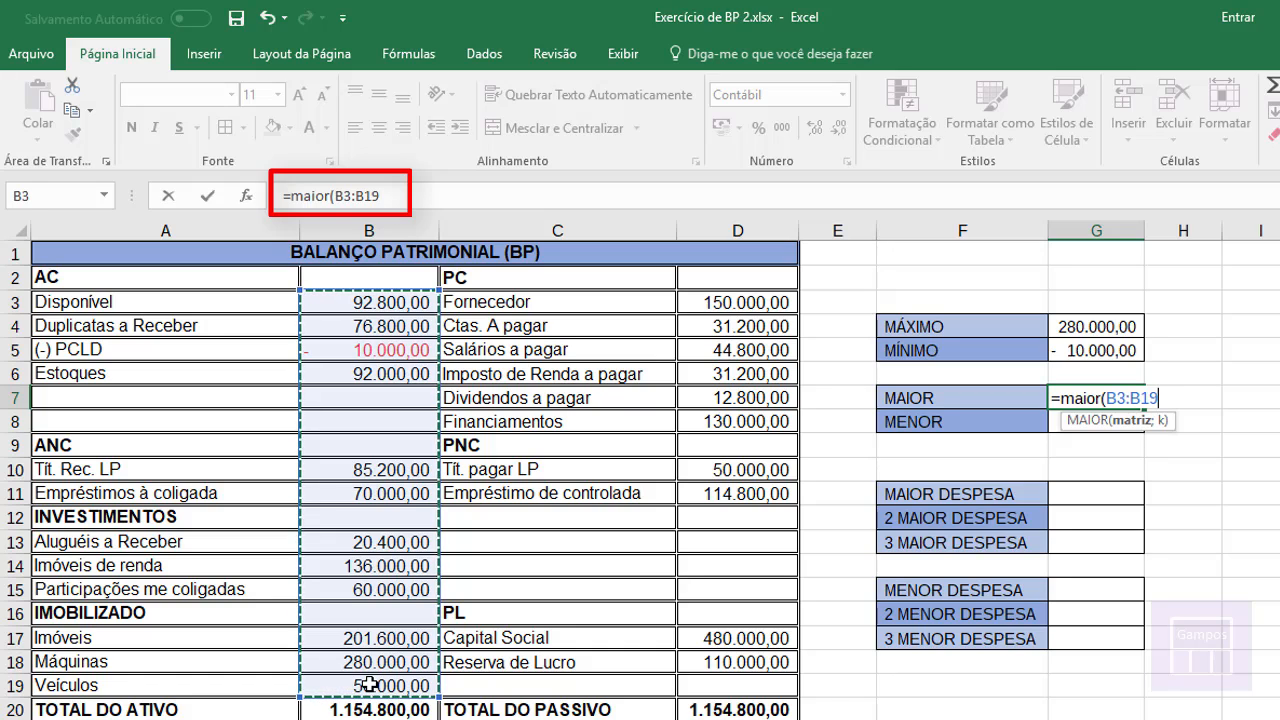
{"action": "type", "text": ";"}
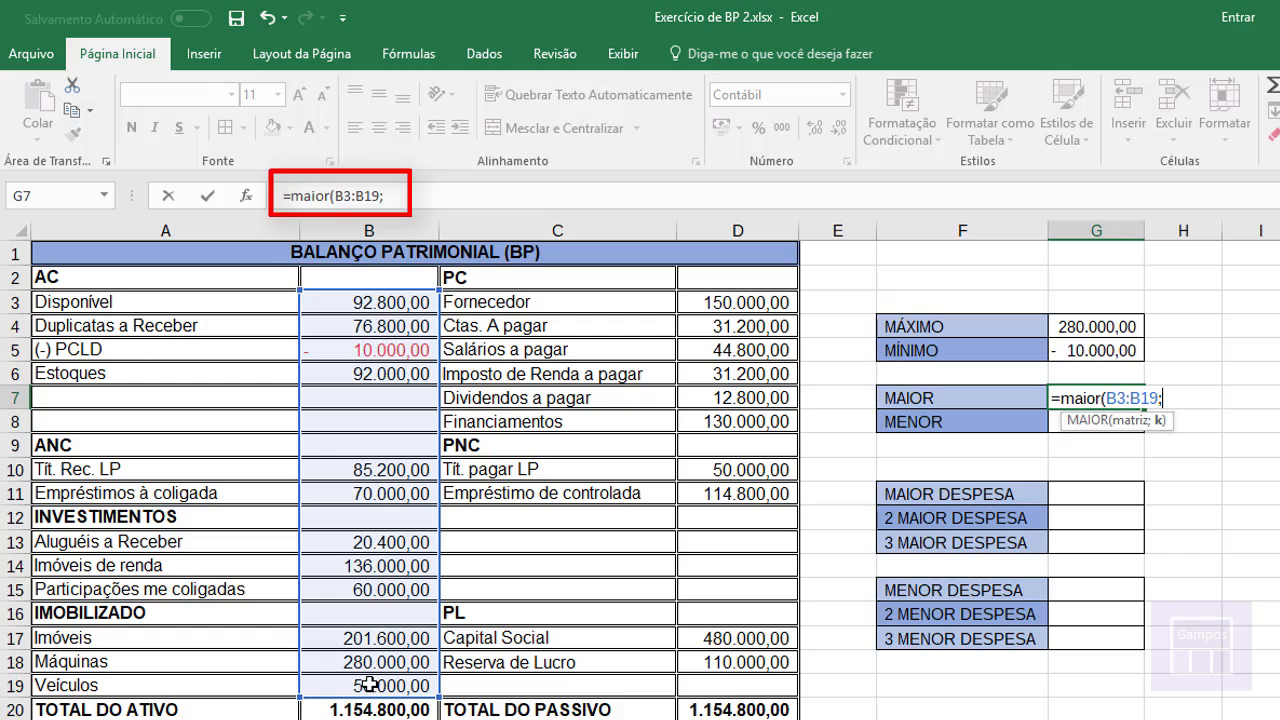
{"action": "type", "text": "1)"}
{"action": "key", "text": "Return"}
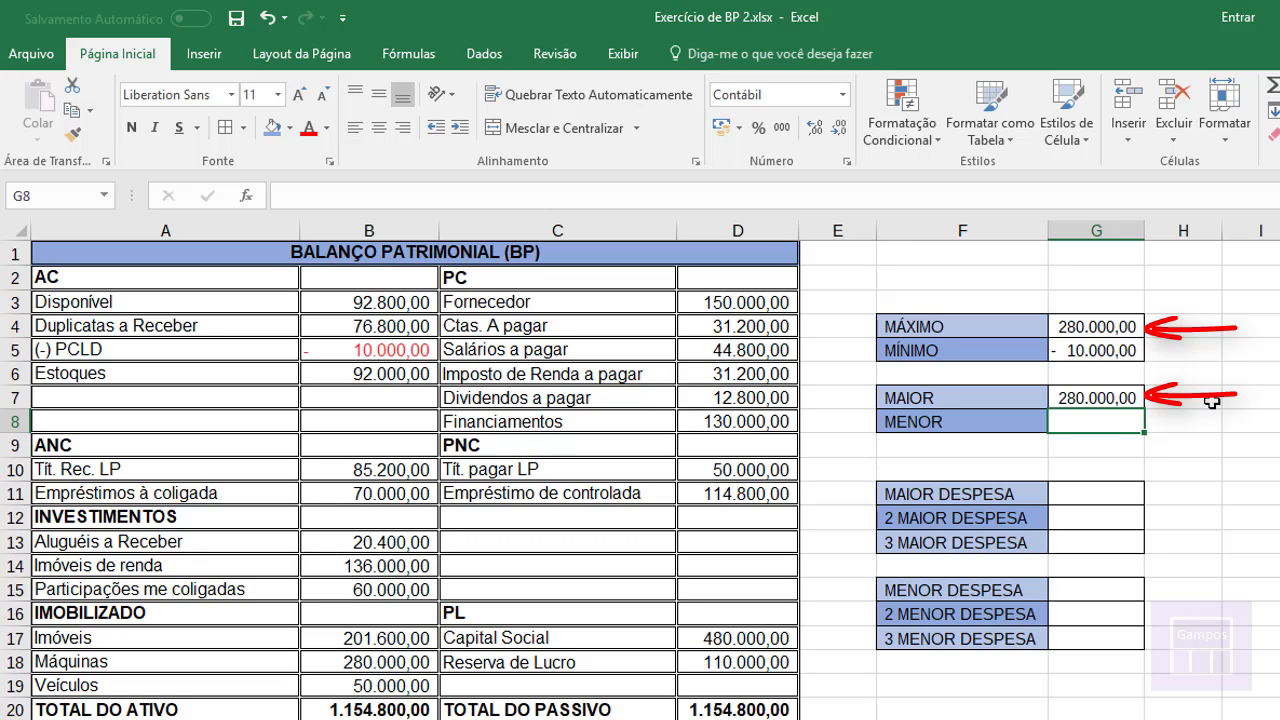
Step: Enter =menor(B3:B19;1) in G8 to return the smallest value for the MENOR row
{"action": "type", "text": "="}
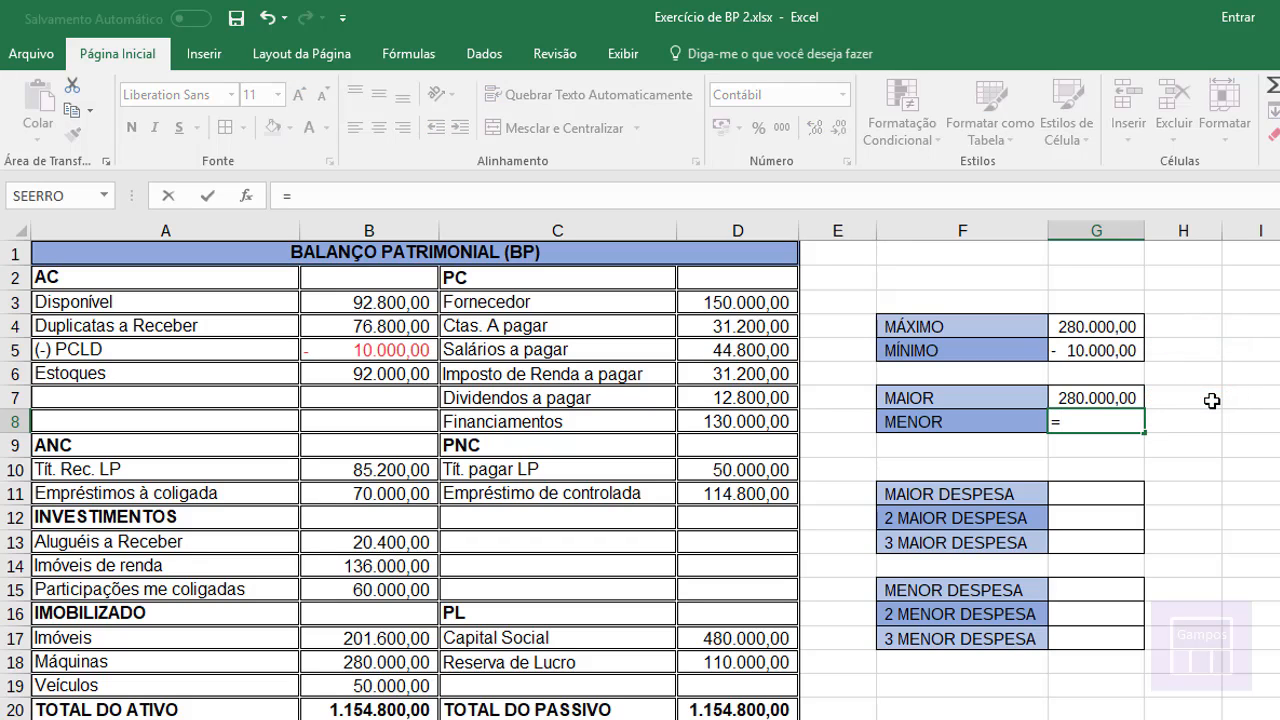
{"action": "type", "text": "menor"}
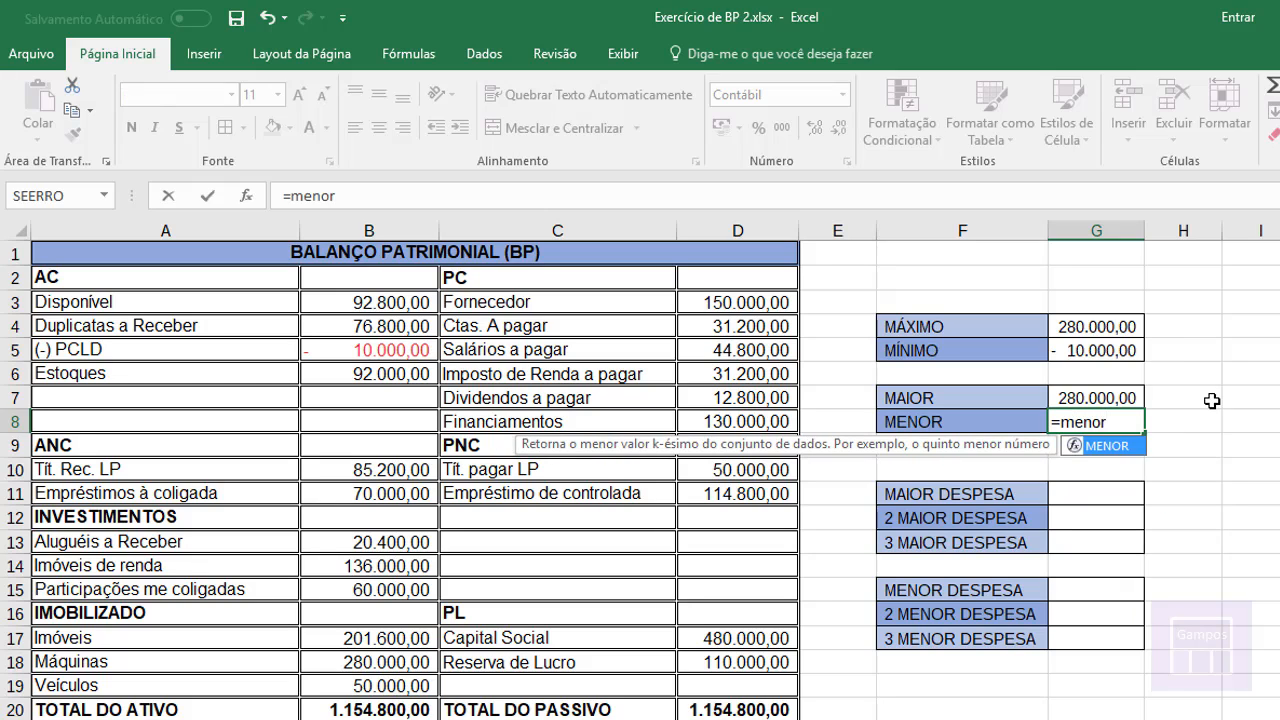
{"action": "type", "text": "("}
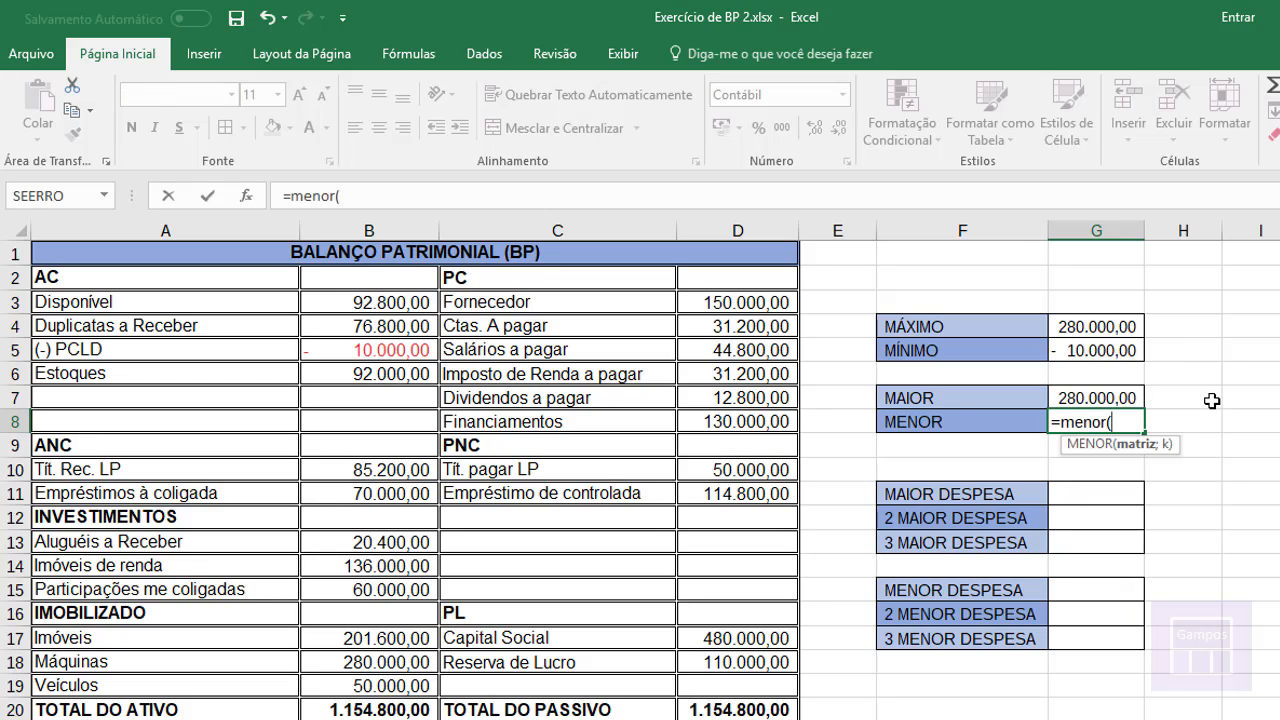
{"action": "left_click", "coordinate": [392, 300]}
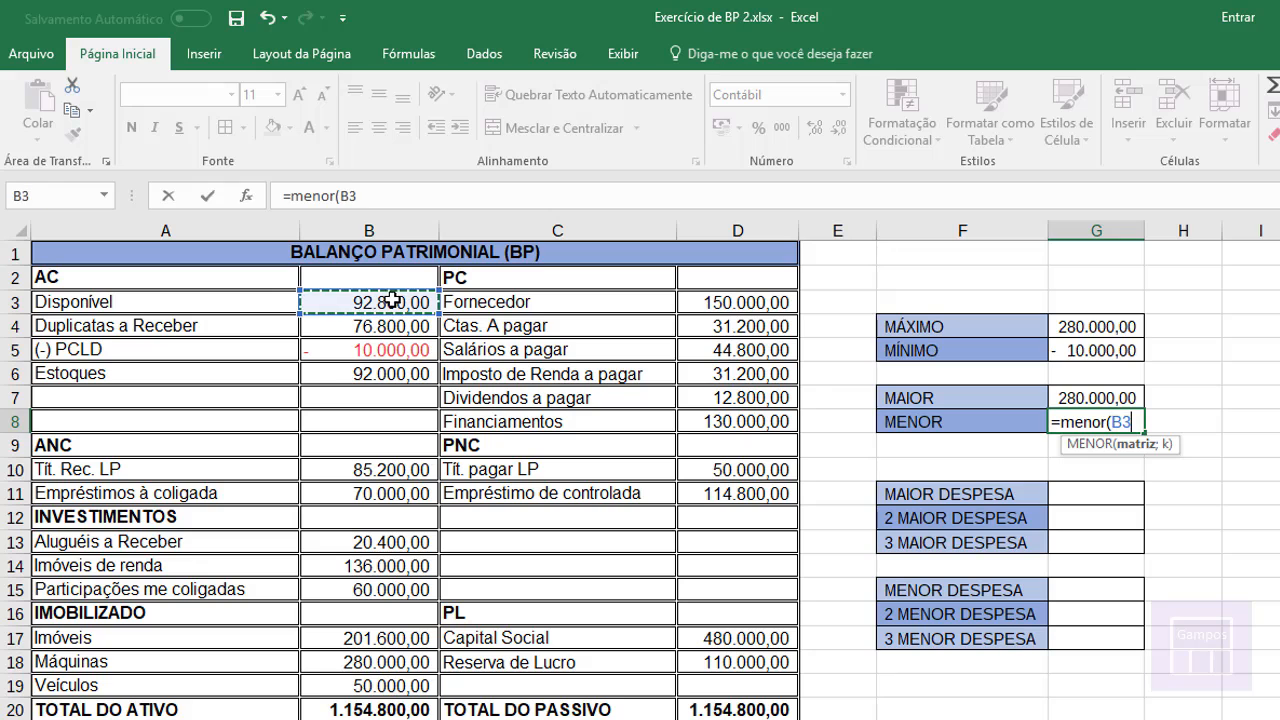
{"action": "left_click_drag", "start_coordinate": [392, 300], "coordinate": [373, 688]}
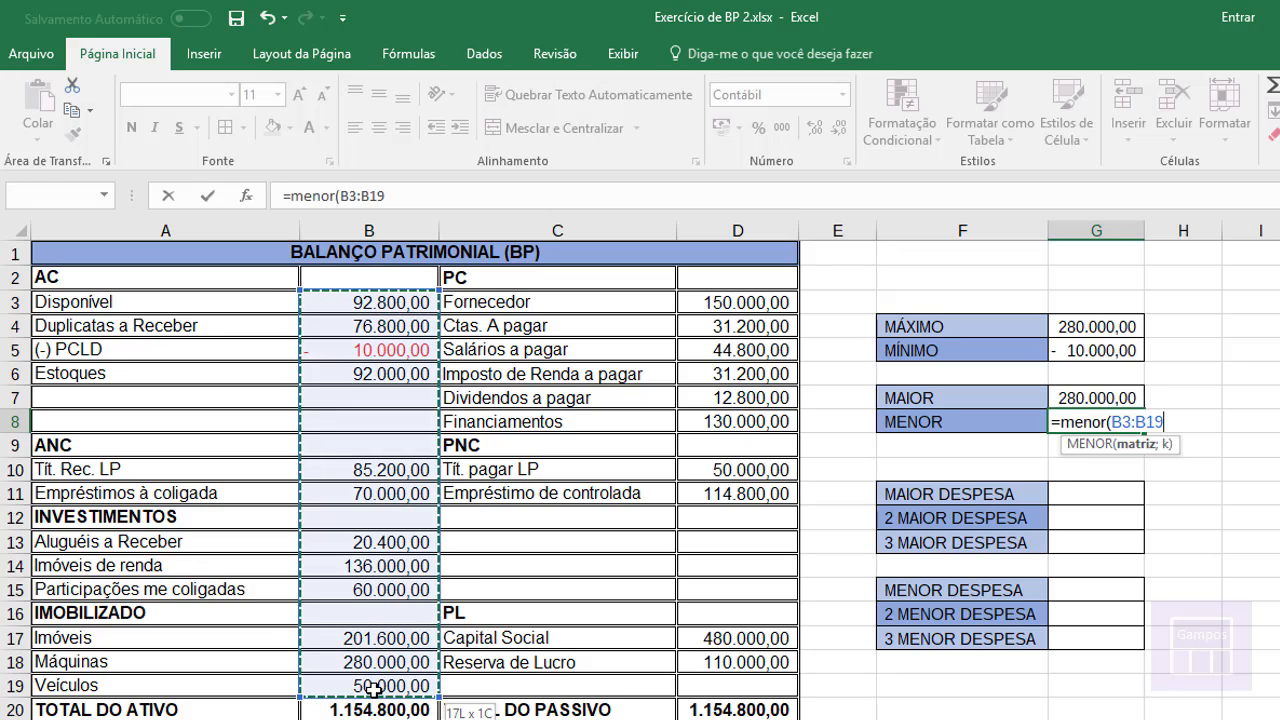
{"action": "type", "text": ";1"}
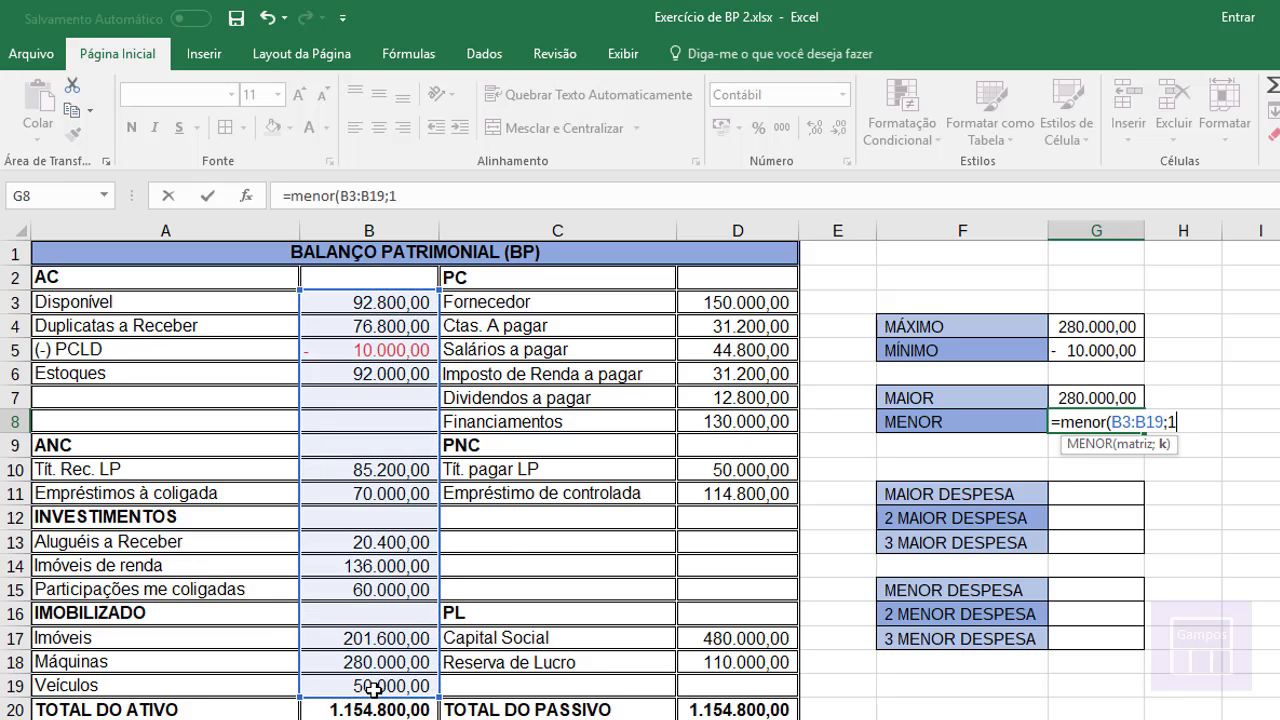
{"action": "type", "text": ")"}
{"action": "key", "text": "Return"}
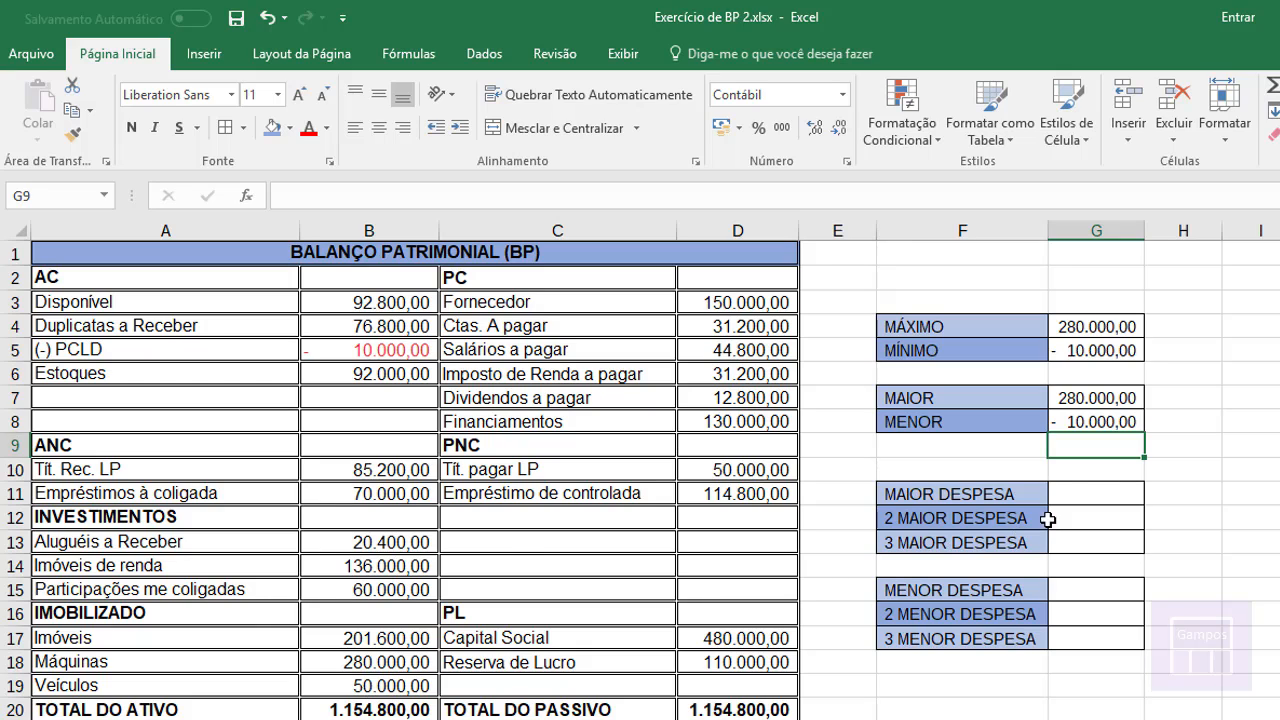
Step: Enter a MAIOR formula over B3:B19 with k set to 1 in G11, beside MAIOR DESPESA
{"action": "left_click", "coordinate": [1088, 495]}
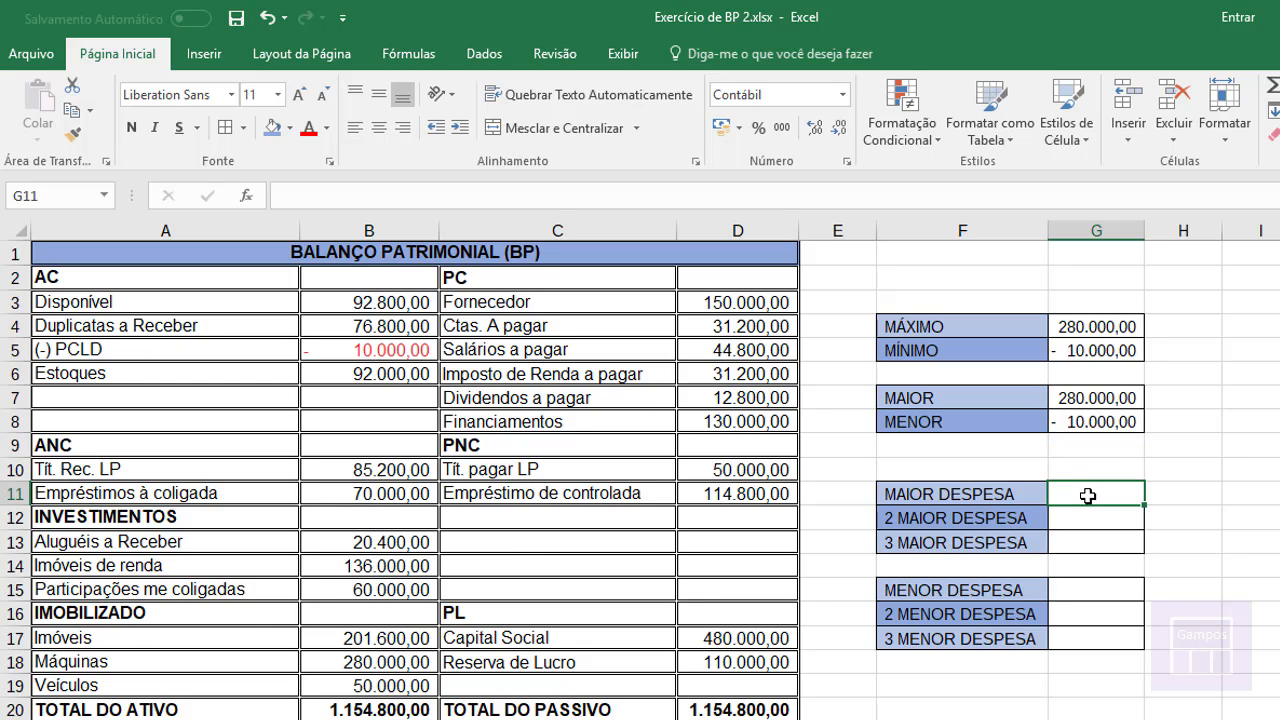
{"action": "type", "text": "="}
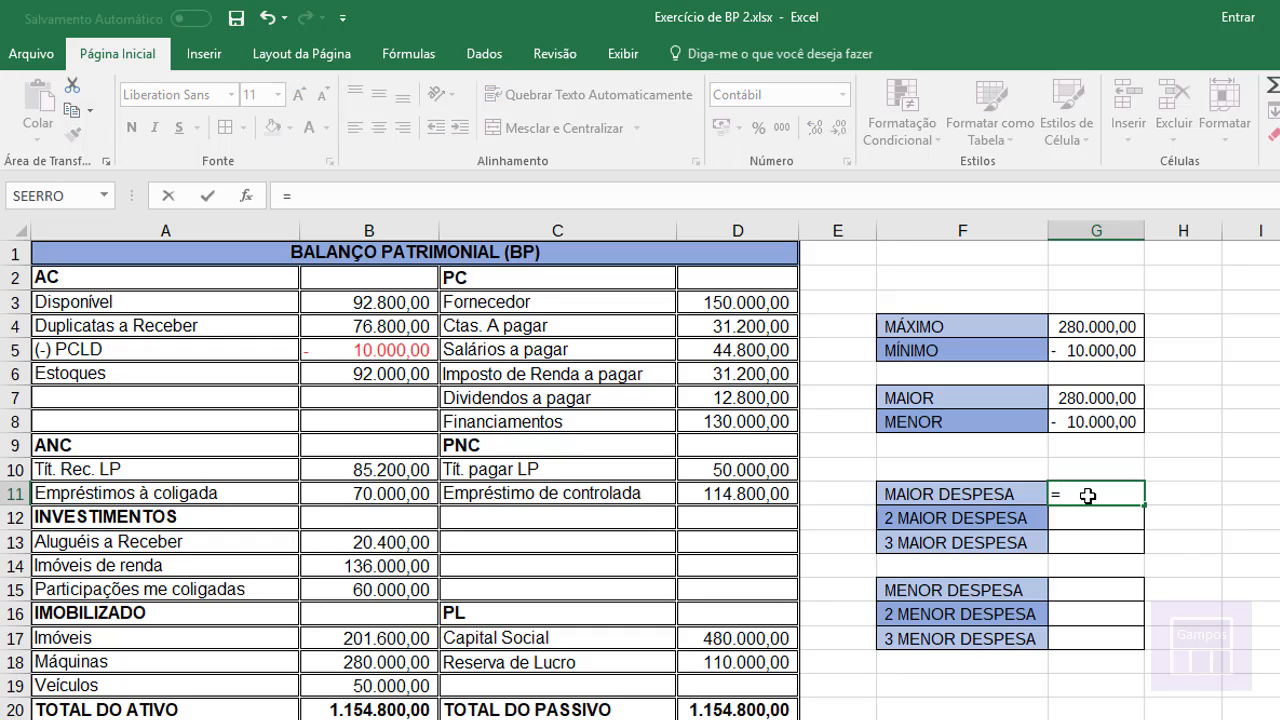
{"action": "type", "text": "maio"}
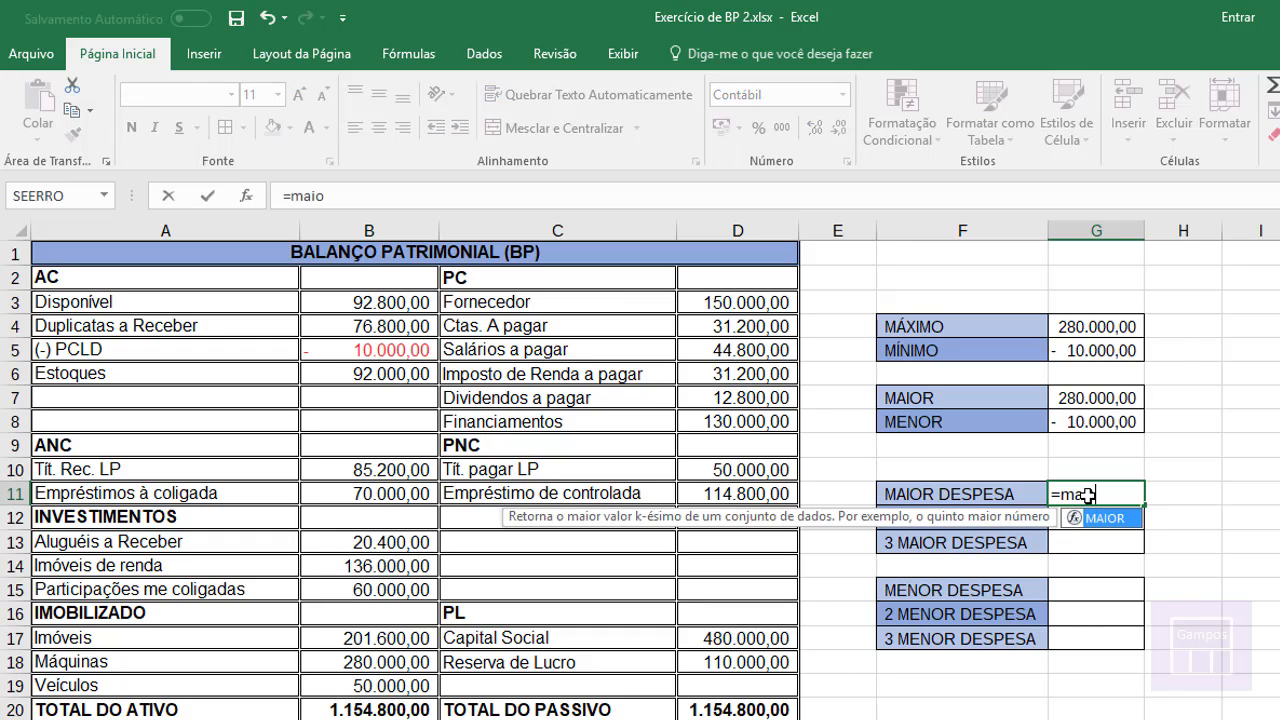
{"action": "type", "text": "r("}
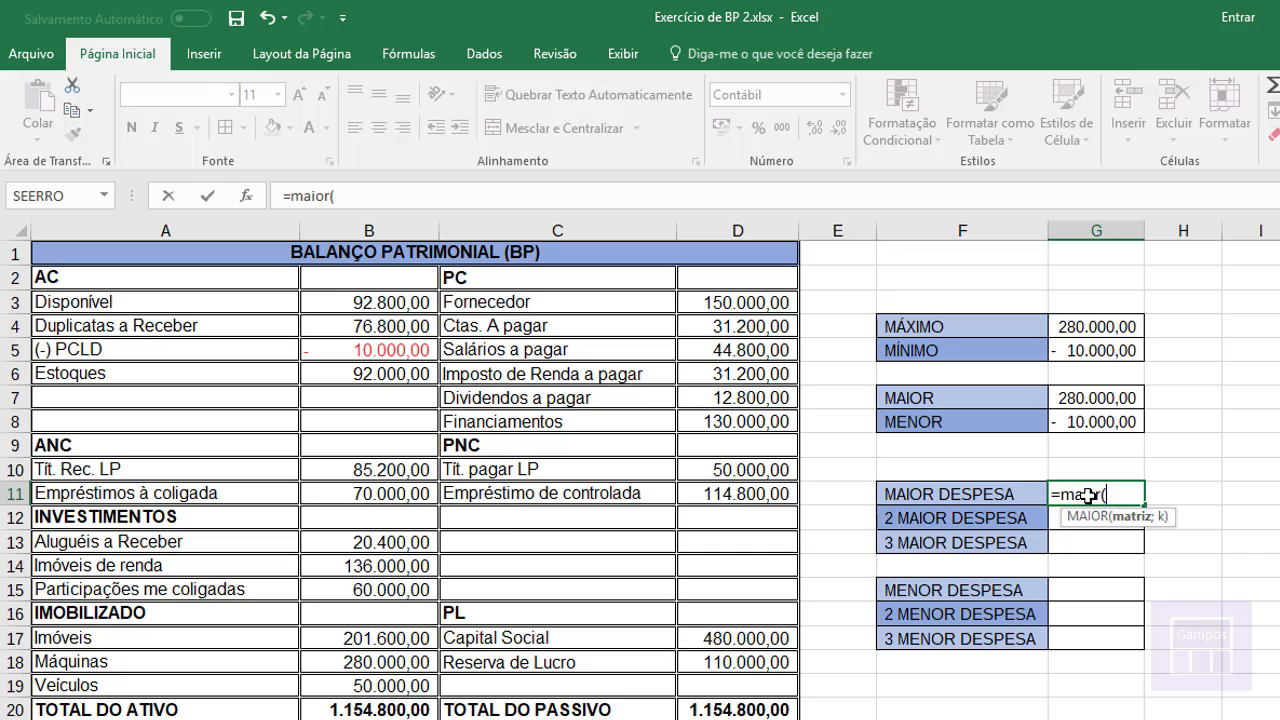
{"action": "left_click_drag", "start_coordinate": [398, 305], "coordinate": [374, 683]}
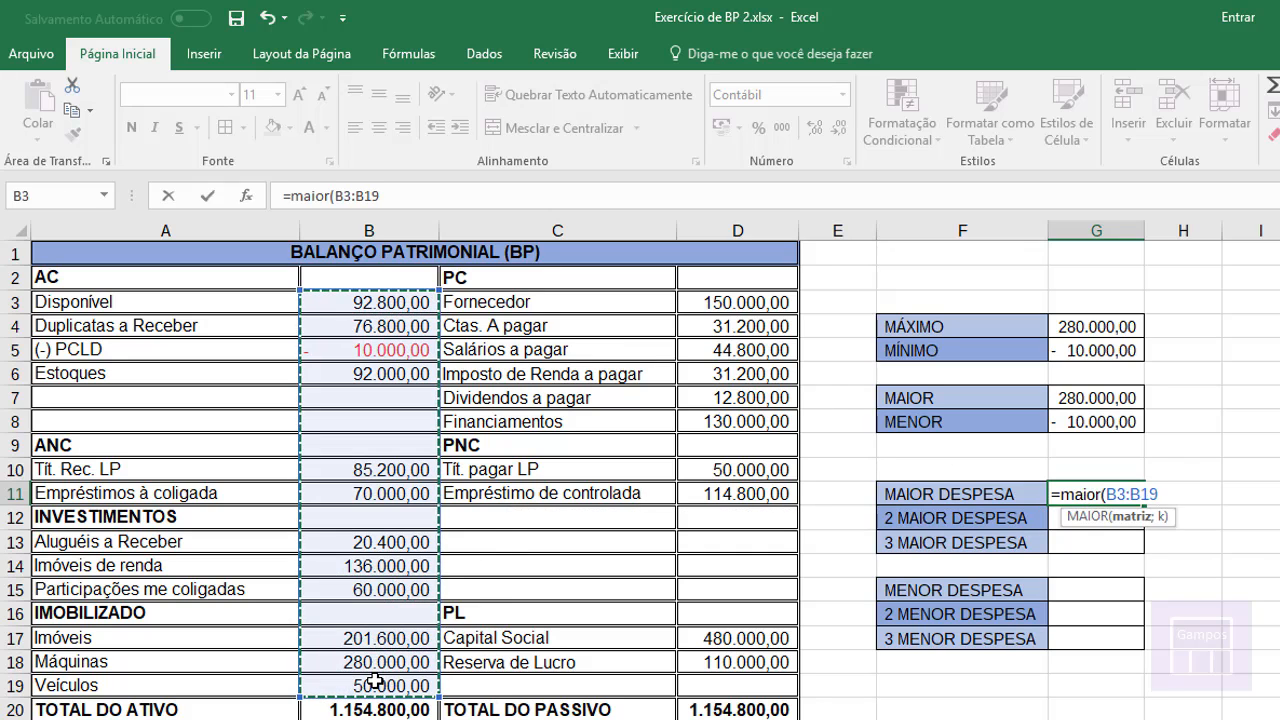
{"action": "type", "text": ";"}
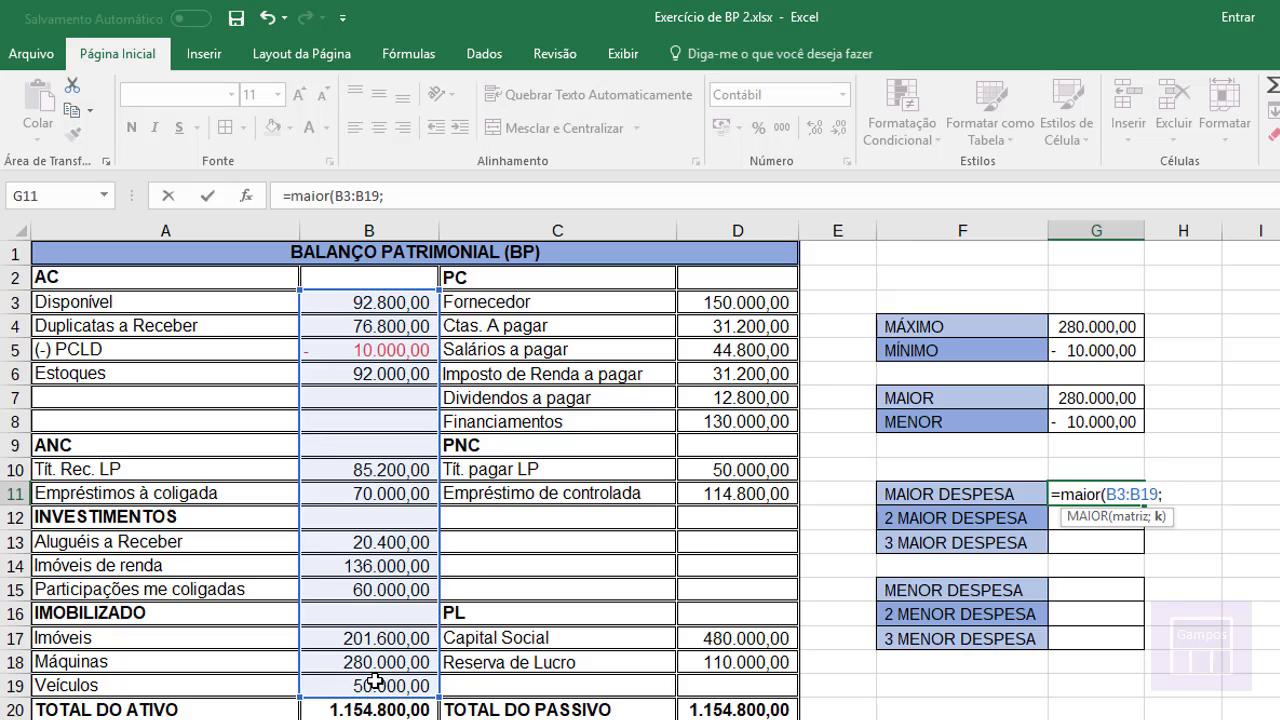
{"action": "type", "text": "1"}
{"action": "key", "text": "Return"}
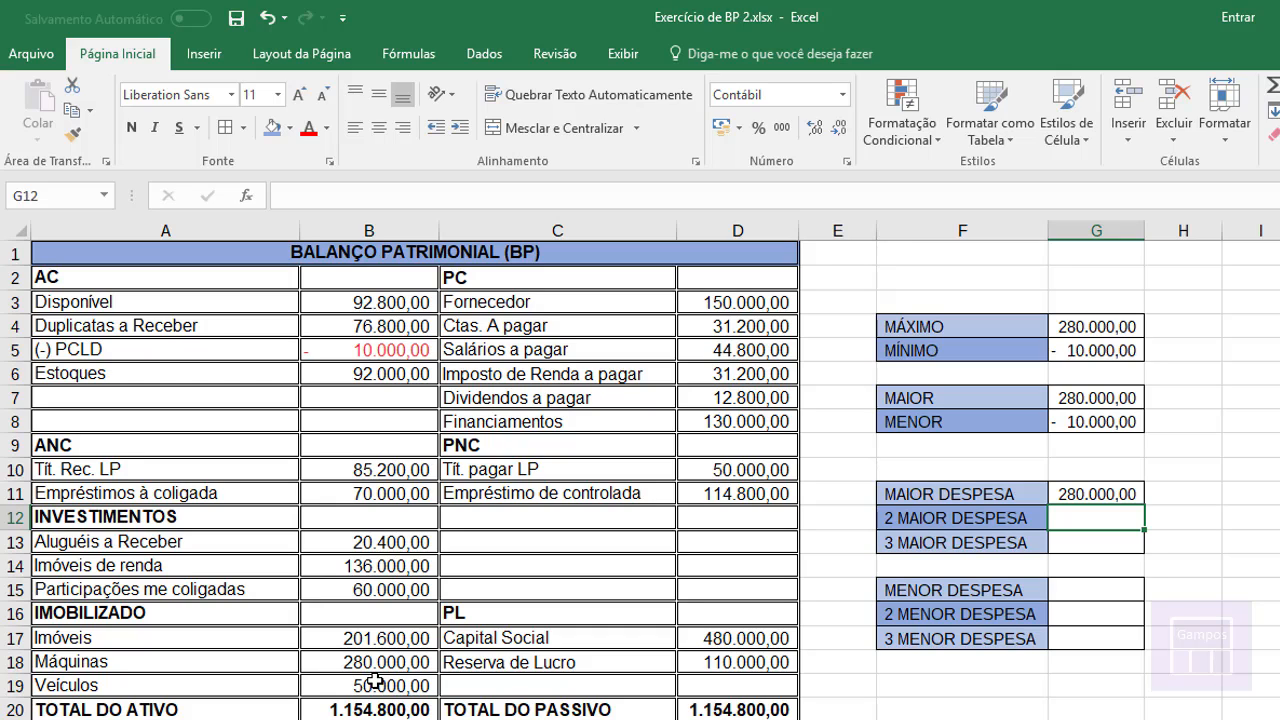
Step: Lock the row references of the G11 formula's range with dollar signs, as B$3:B$19
{"action": "key", "text": "Up"}
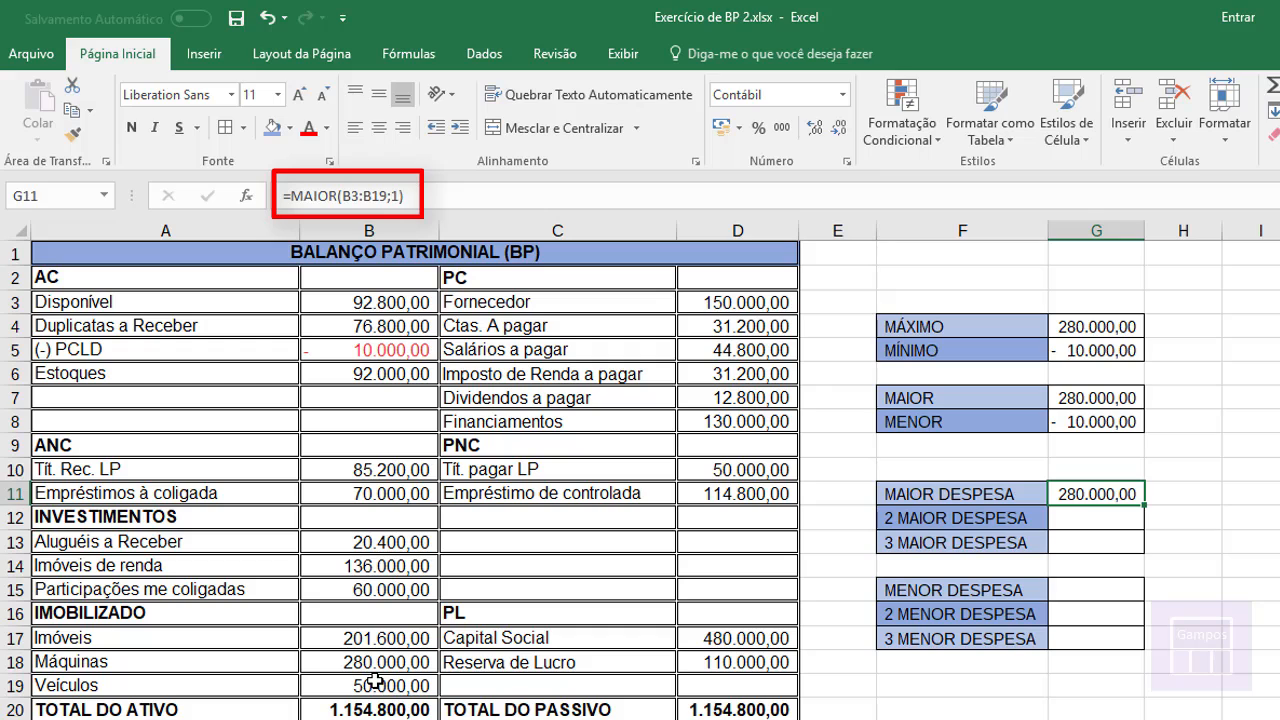
{"action": "left_click", "coordinate": [351, 195]}
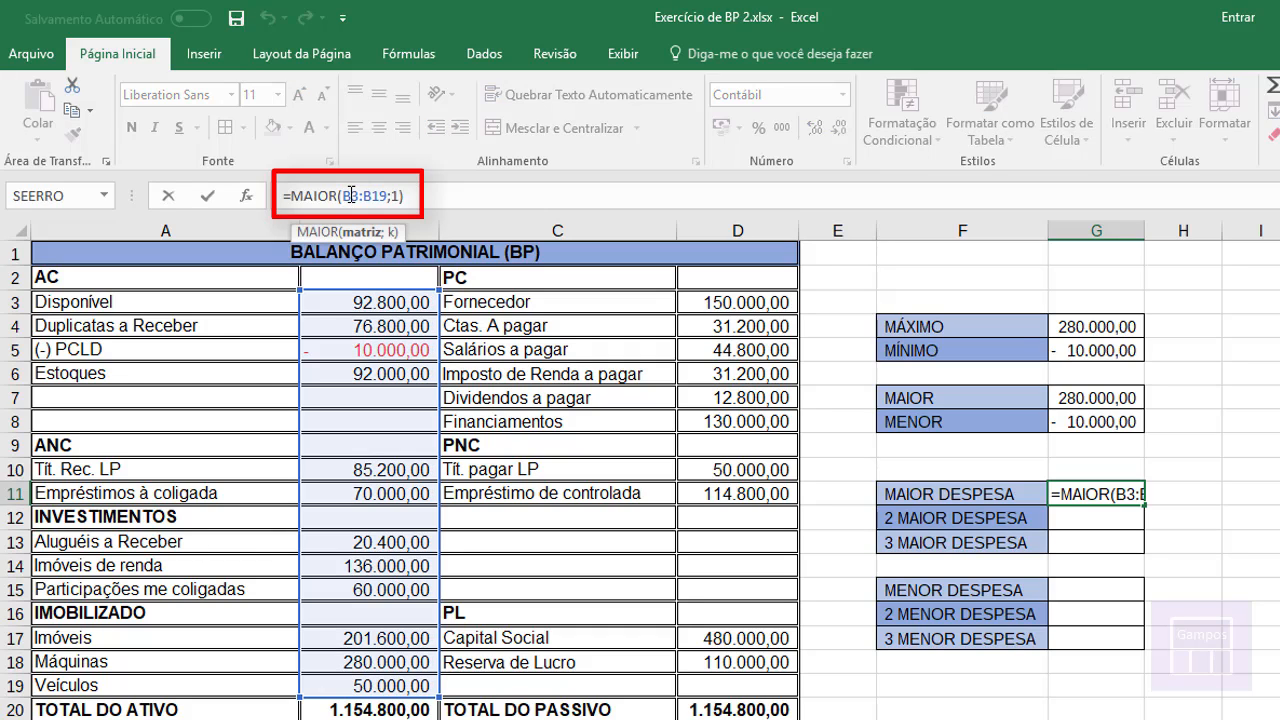
{"action": "type", "text": "$"}
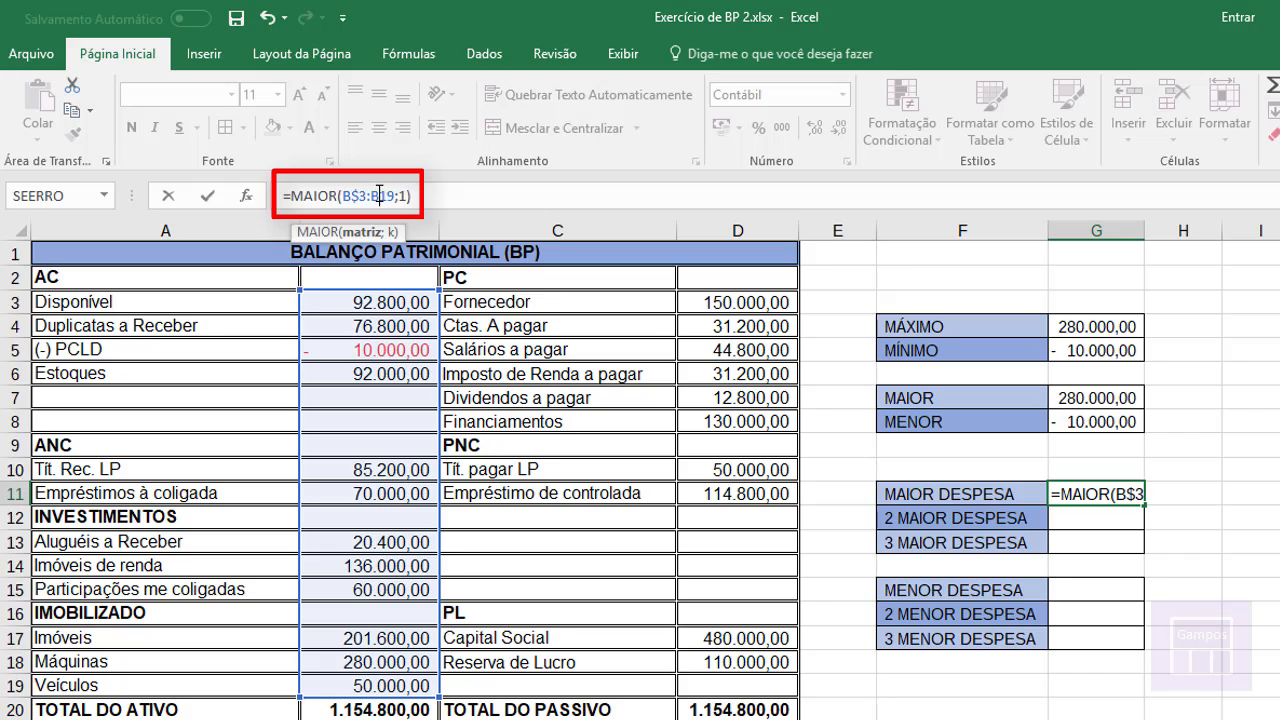
{"action": "type", "text": "$"}
{"action": "key", "text": "Return"}
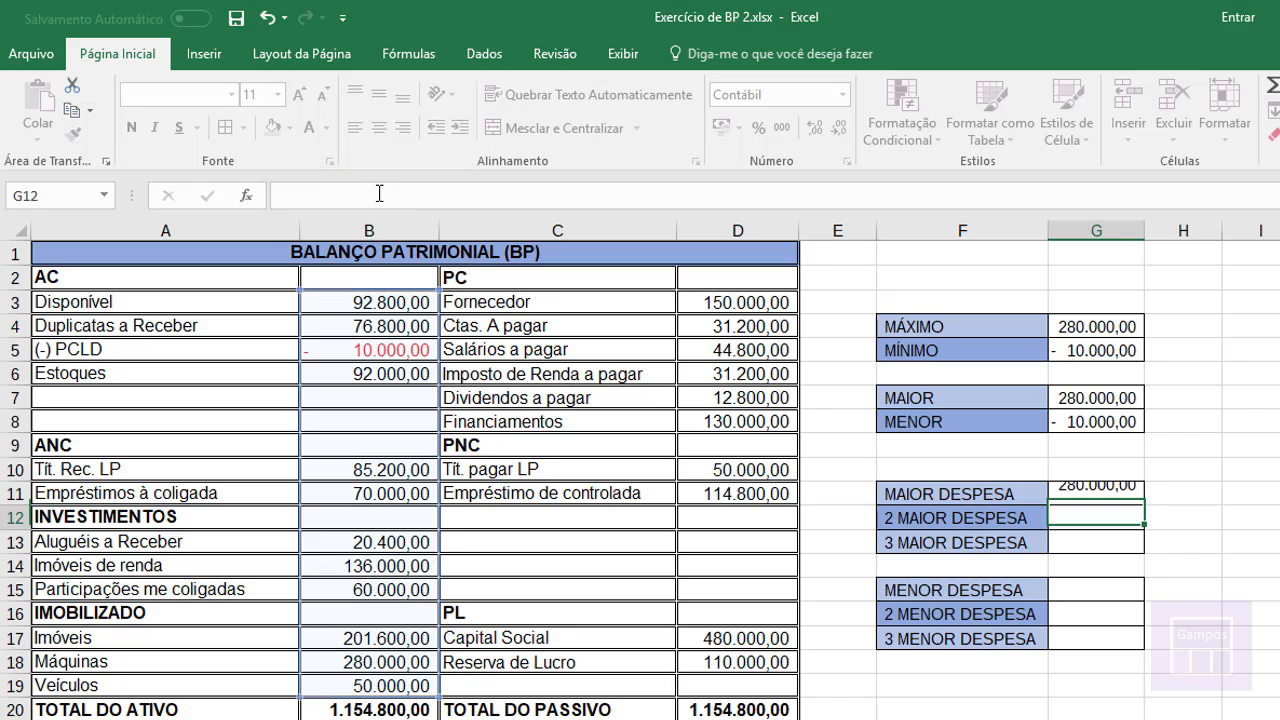
Step: Copy the MAIOR formula from G11 into G12:G13, beside 2 MAIOR DESPESA and 3 MAIOR DESPESA
{"action": "key", "text": "Up"}
{"action": "key", "text": "ctrl+c"}
{"action": "key", "text": "Down"}
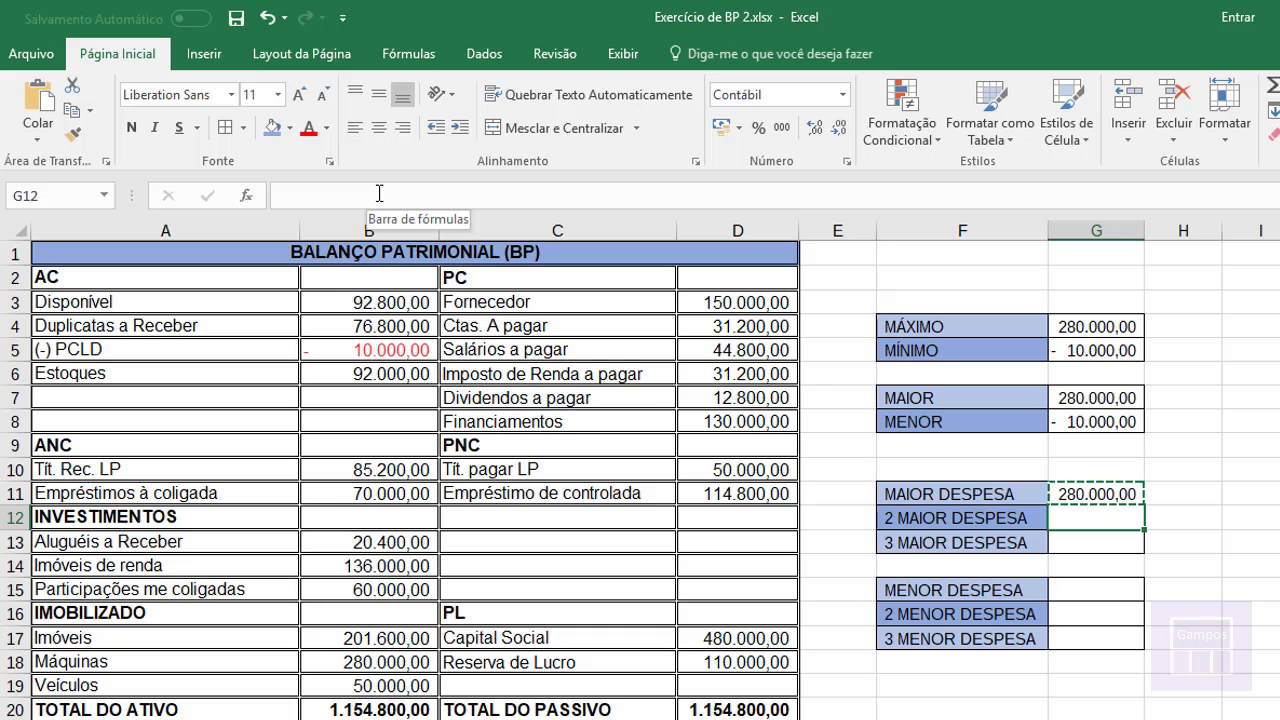
{"action": "key", "text": "shift+Down"}
{"action": "key", "text": "ctrl+v"}
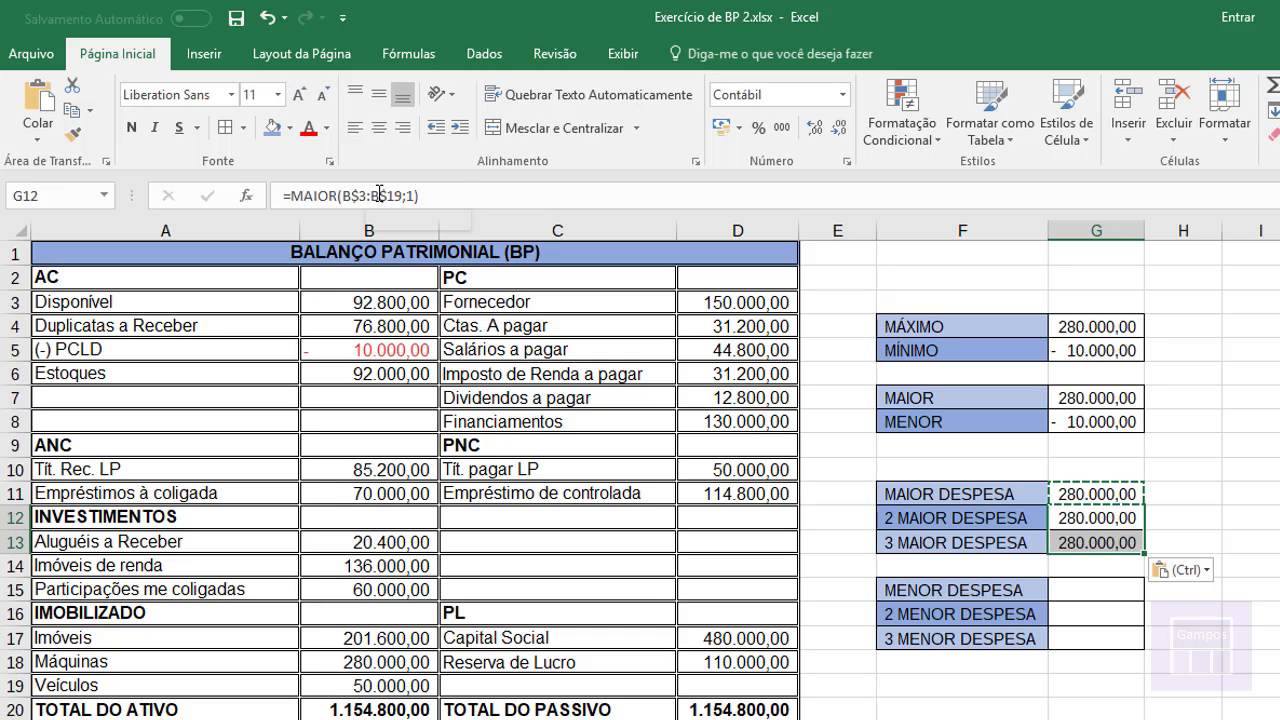
{"action": "key", "text": "Escape"}
{"action": "key", "text": "Up"}
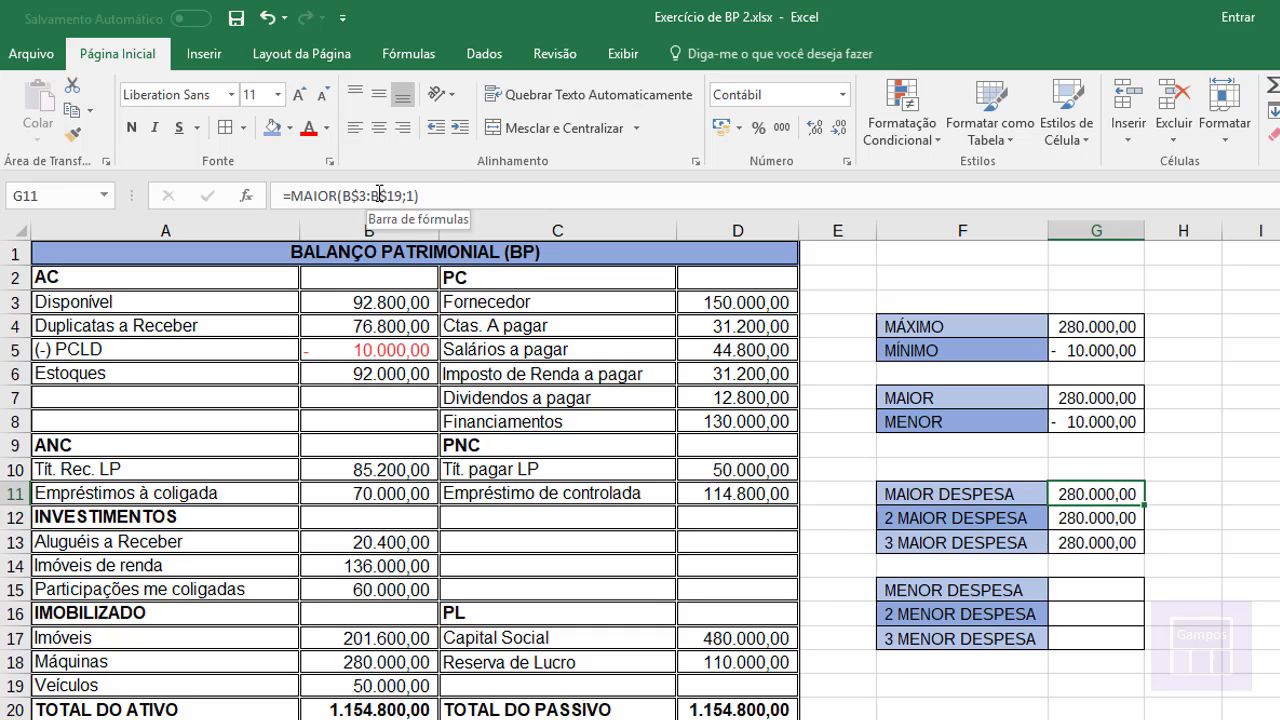
{"action": "key", "text": "Down"}
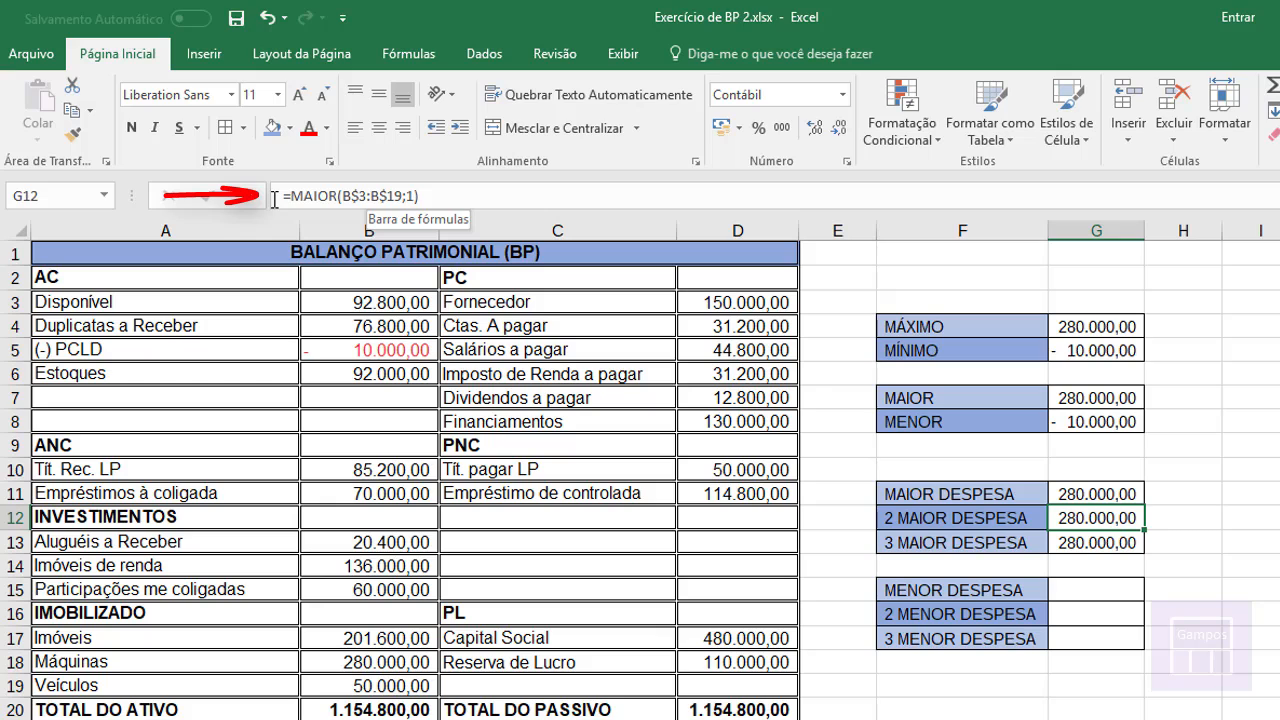
{"action": "left_click", "coordinate": [1105, 493]}
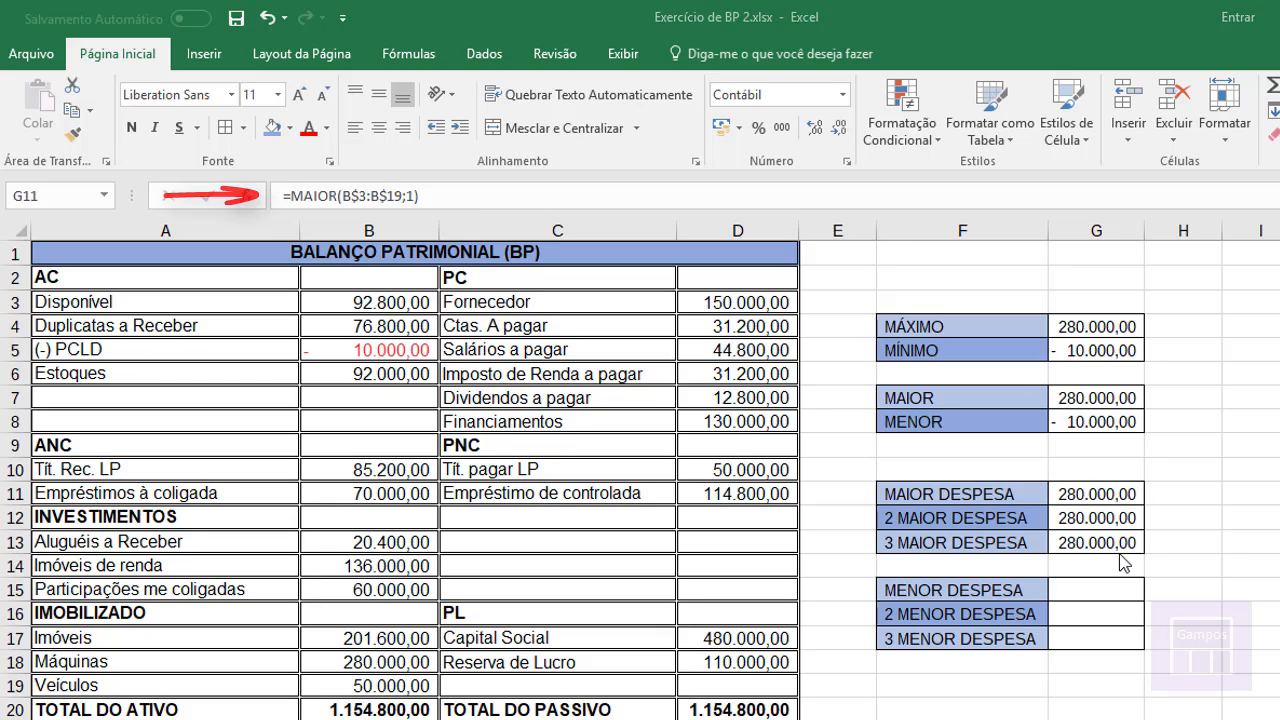
{"action": "left_click", "coordinate": [1104, 491]}
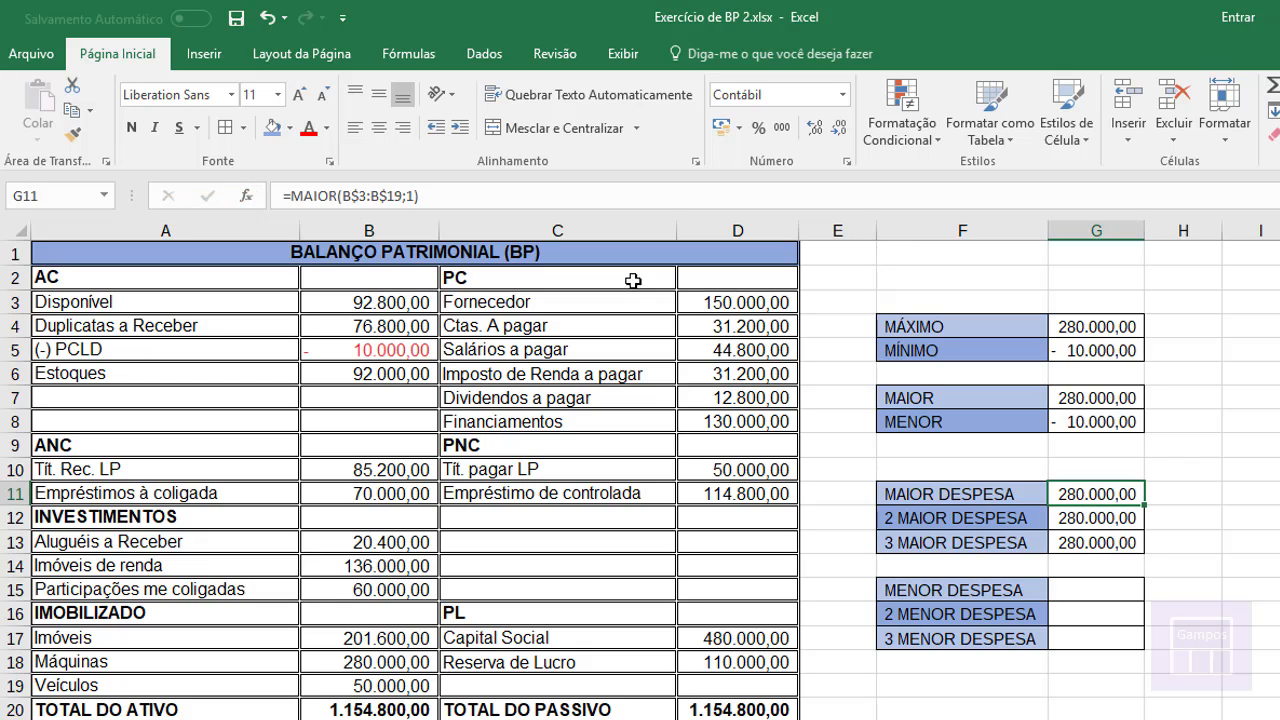
Step: Set k to 2 in the G12 MAIOR formula to return the second-largest expense
{"action": "left_click", "coordinate": [1107, 519]}
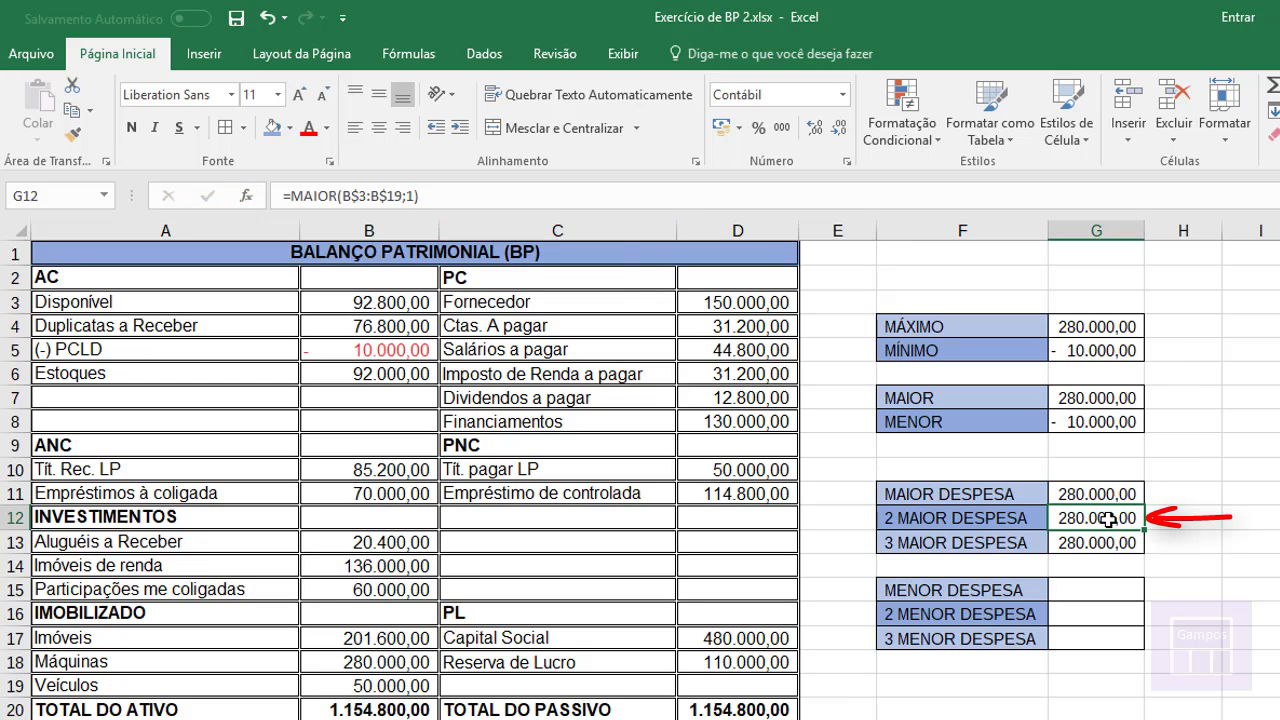
{"action": "left_click", "coordinate": [414, 196]}
{"action": "key", "text": "BackSpace"}
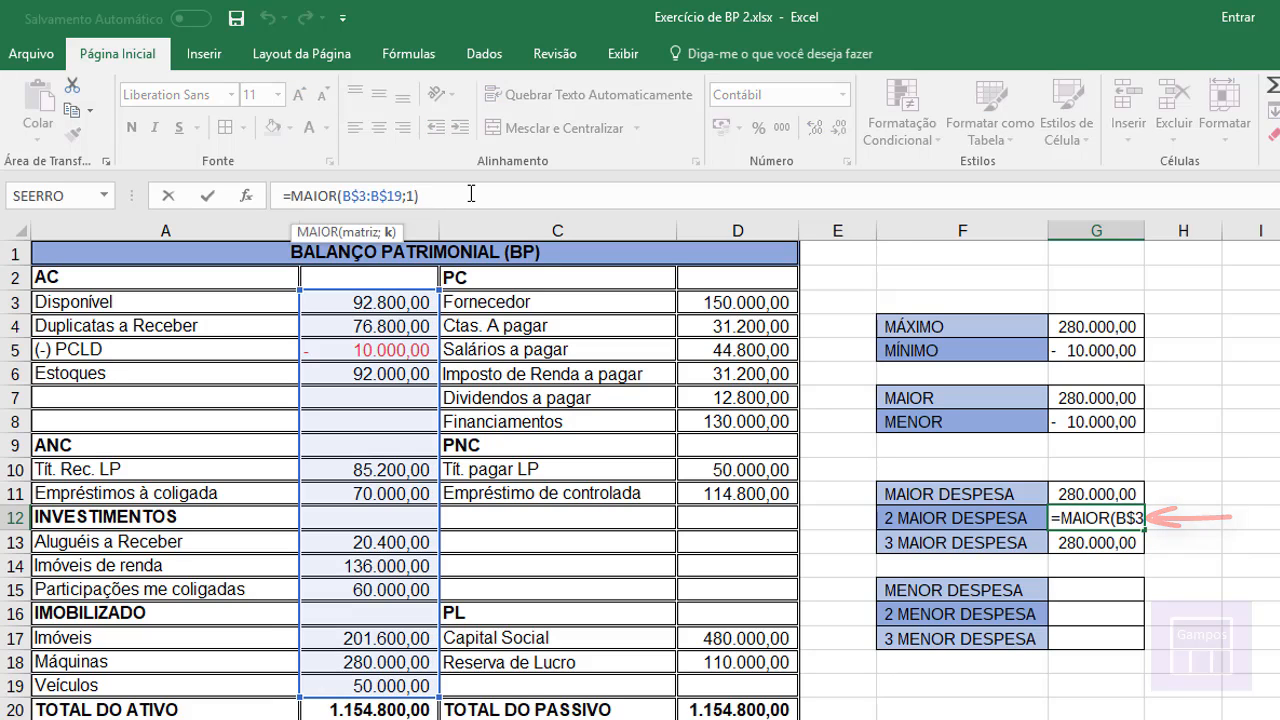
{"action": "type", "text": "2"}
{"action": "key", "text": "Return"}
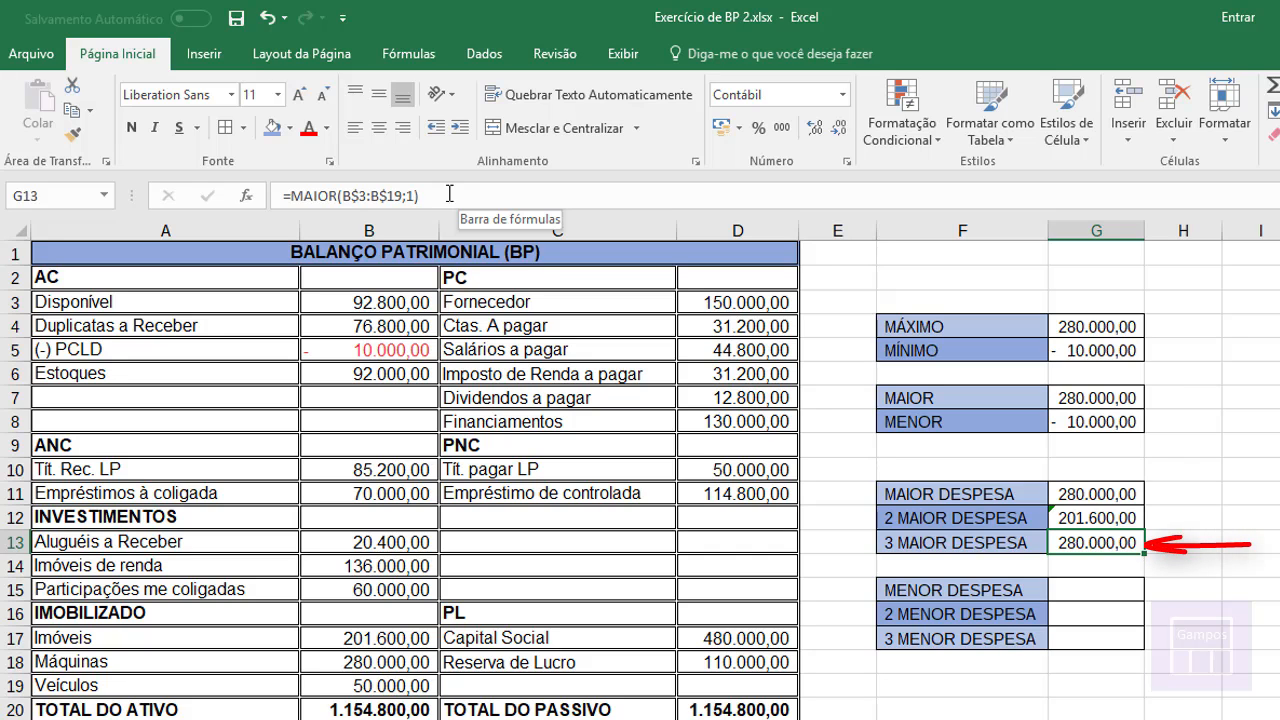
Step: Set k to 3 in the G13 MAIOR formula to return the third-largest expense
{"action": "left_click", "coordinate": [413, 195]}
{"action": "key", "text": "BackSpace"}
{"action": "type", "text": "3"}
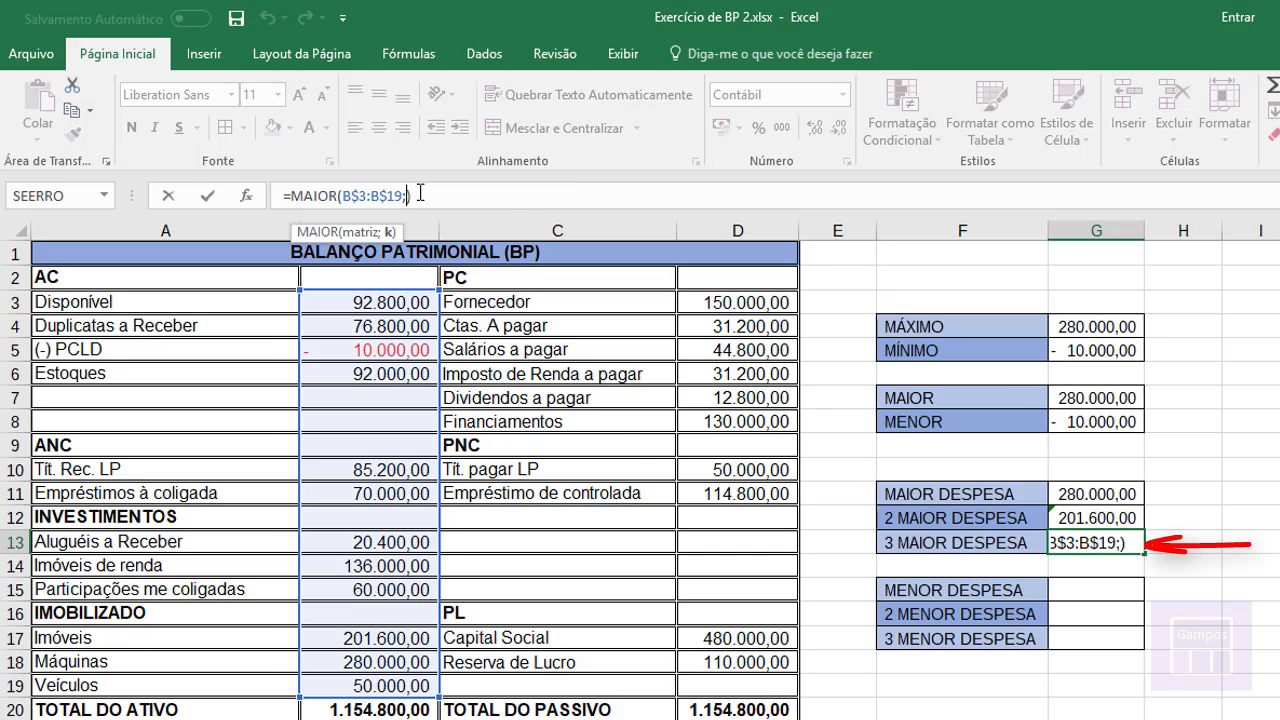
{"action": "key", "text": "Return"}
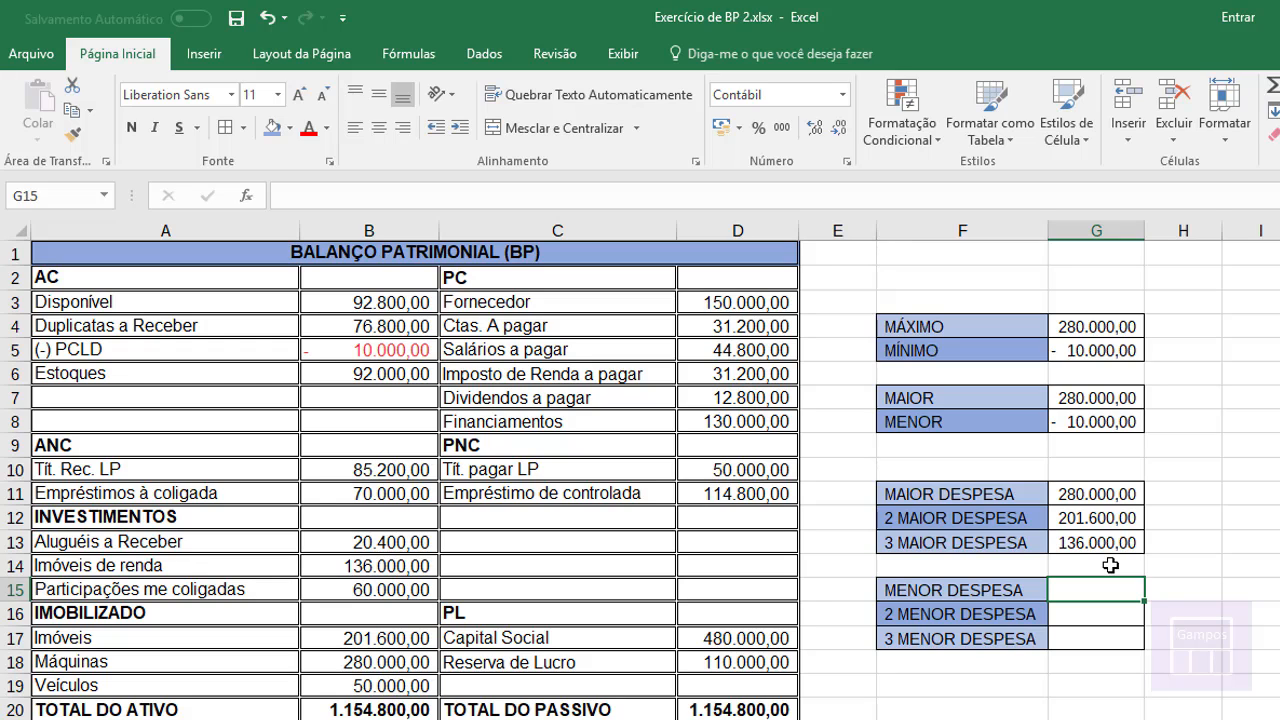
Step: Enter =menor(B3:B19;1) in G15, beside MENOR DESPESA, to return the smallest expense
{"action": "type", "text": "="}
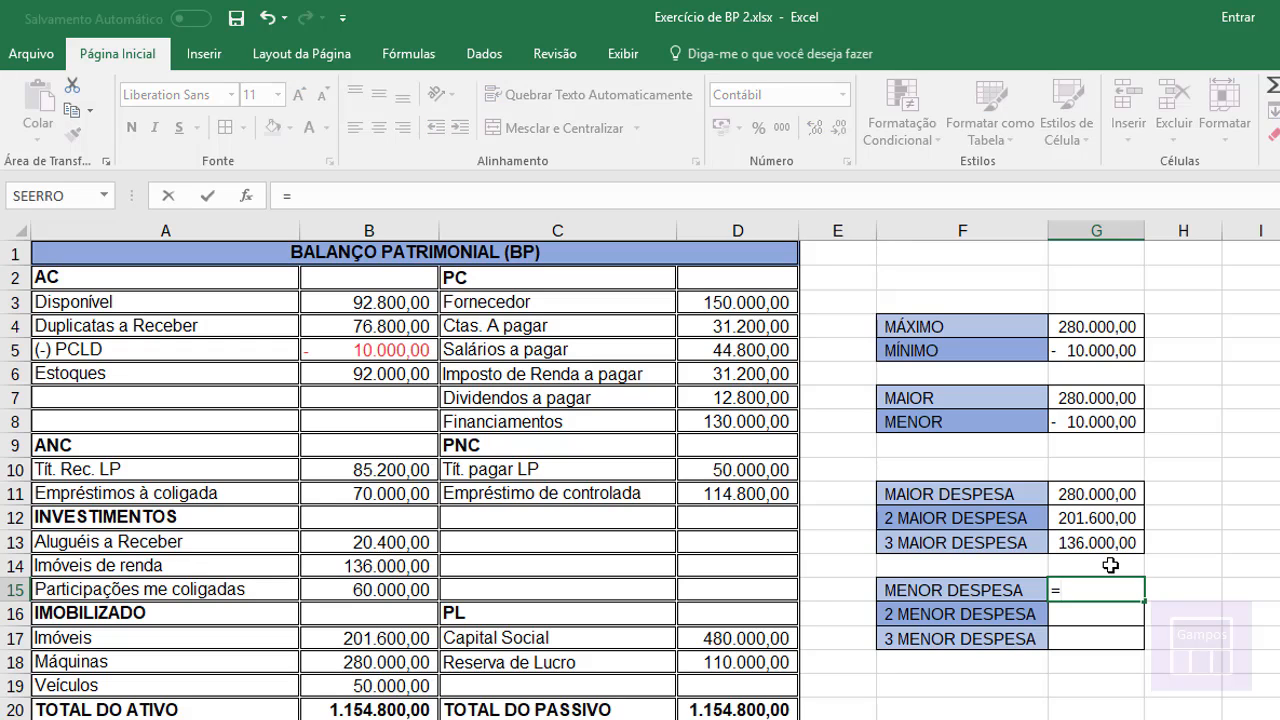
{"action": "type", "text": "menor"}
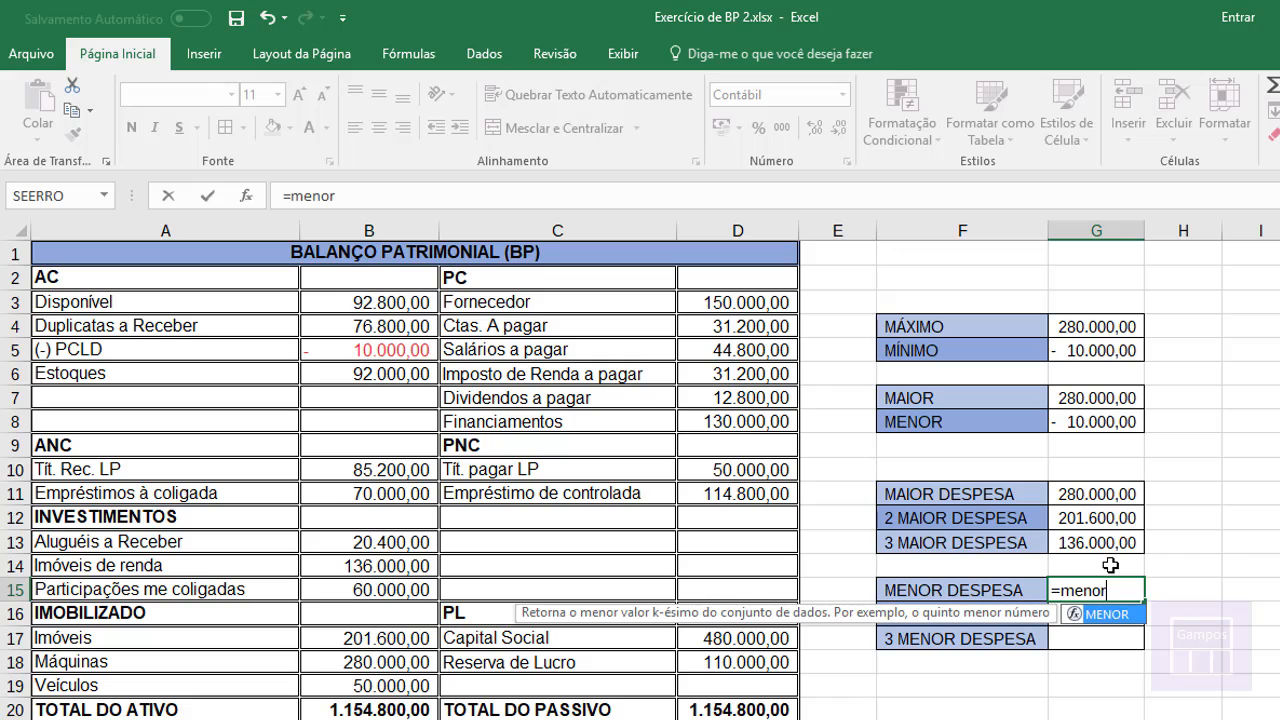
{"action": "type", "text": "("}
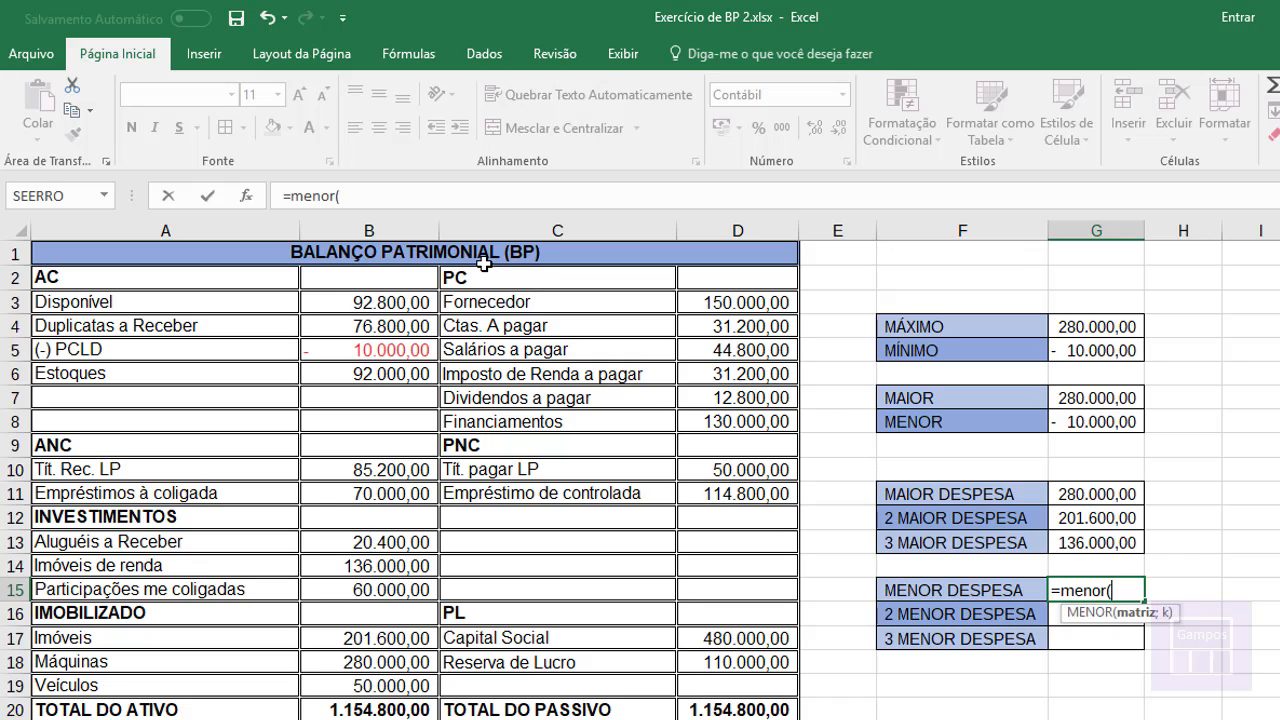
{"action": "left_click_drag", "start_coordinate": [391, 298], "coordinate": [366, 686]}
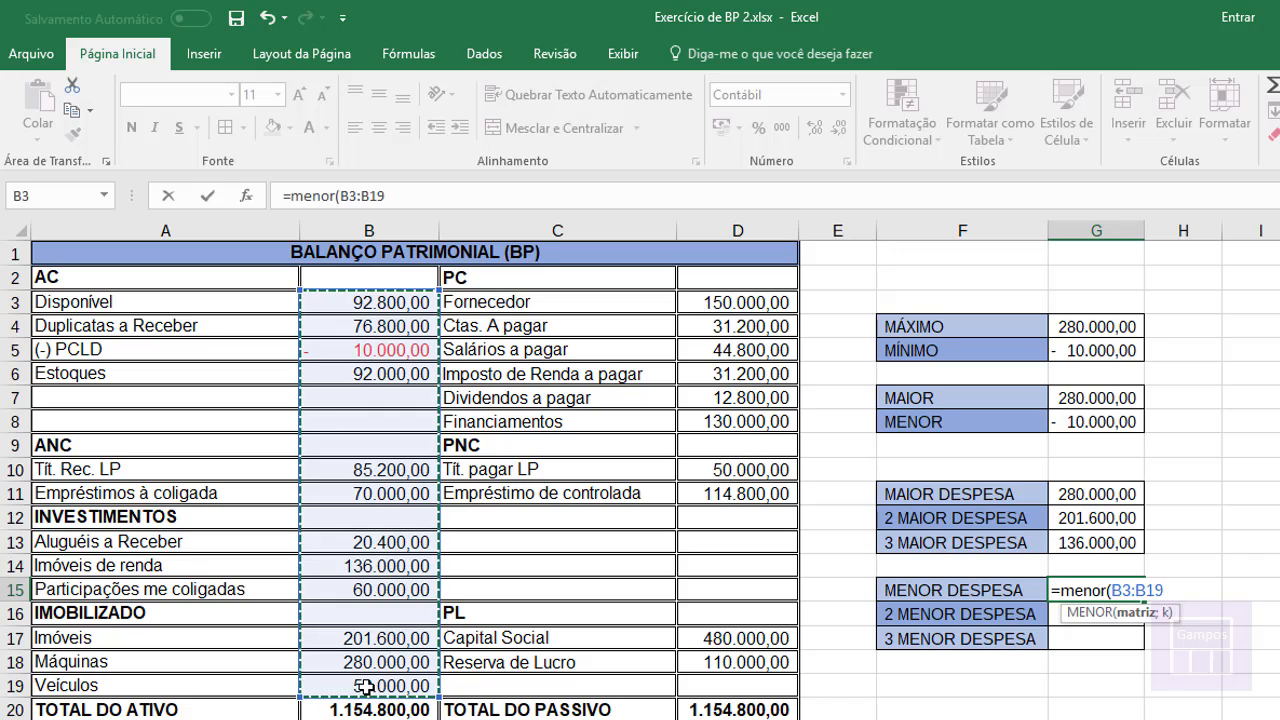
{"action": "type", "text": ";1"}
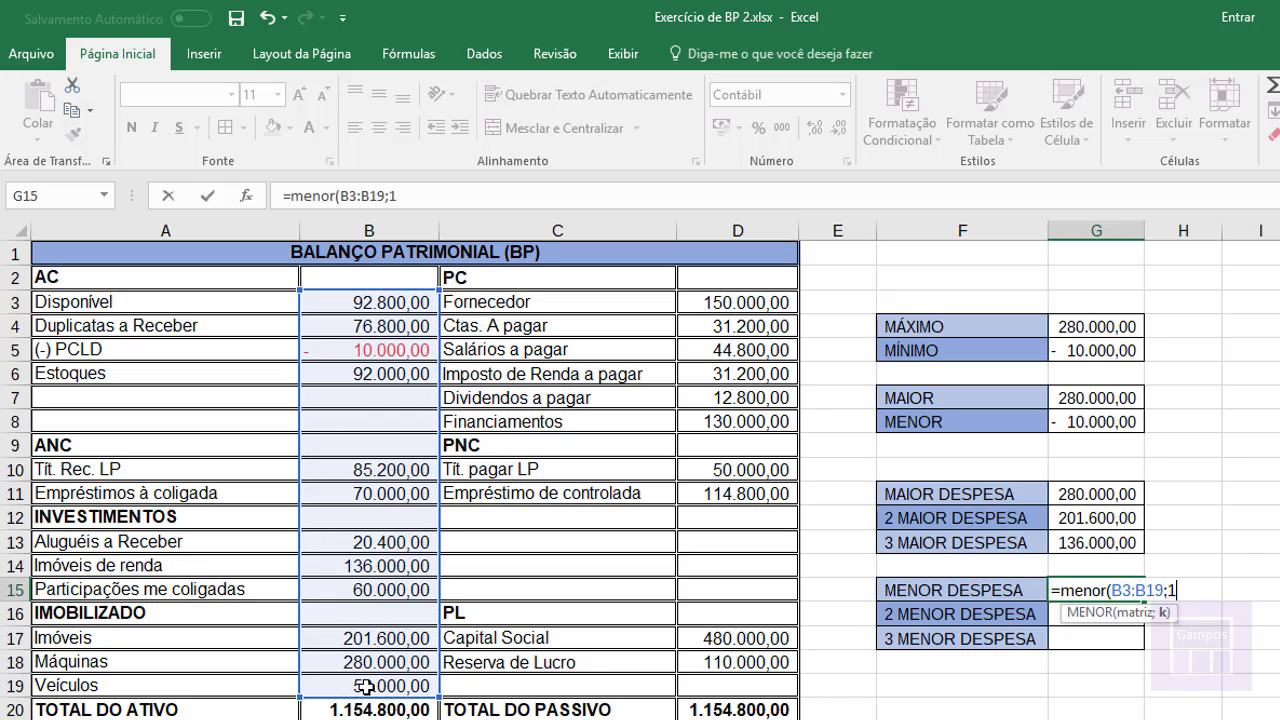
{"action": "key", "text": "Return"}
Step: Lock the row references of the G15 formula's range with dollar signs, as B$3:B$19
{"action": "key", "text": "Up"}
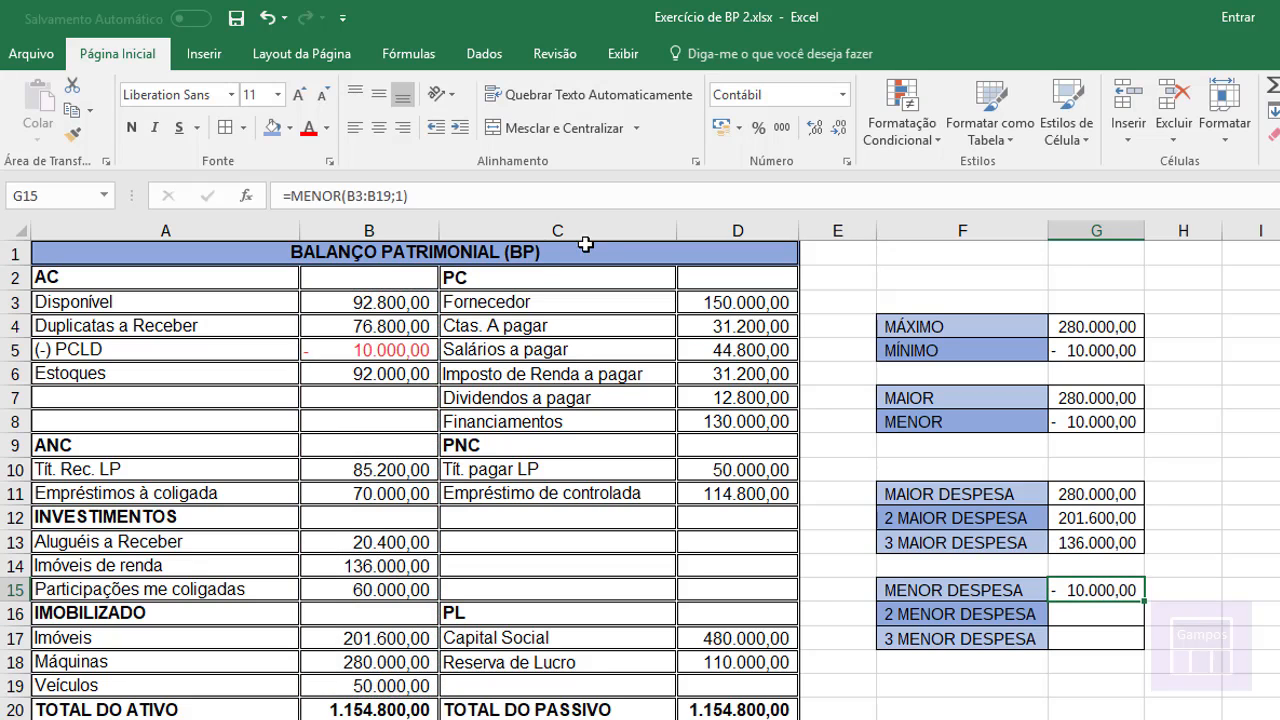
{"action": "left_click", "coordinate": [356, 195]}
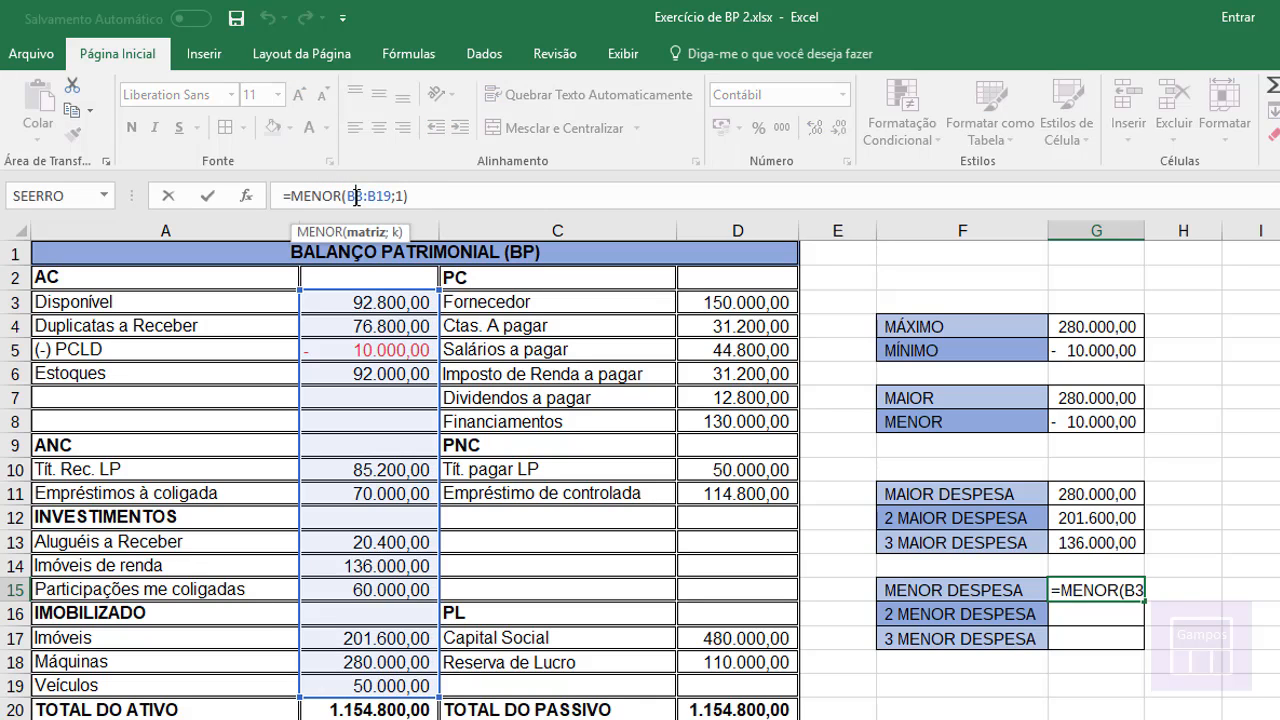
{"action": "type", "text": "$"}
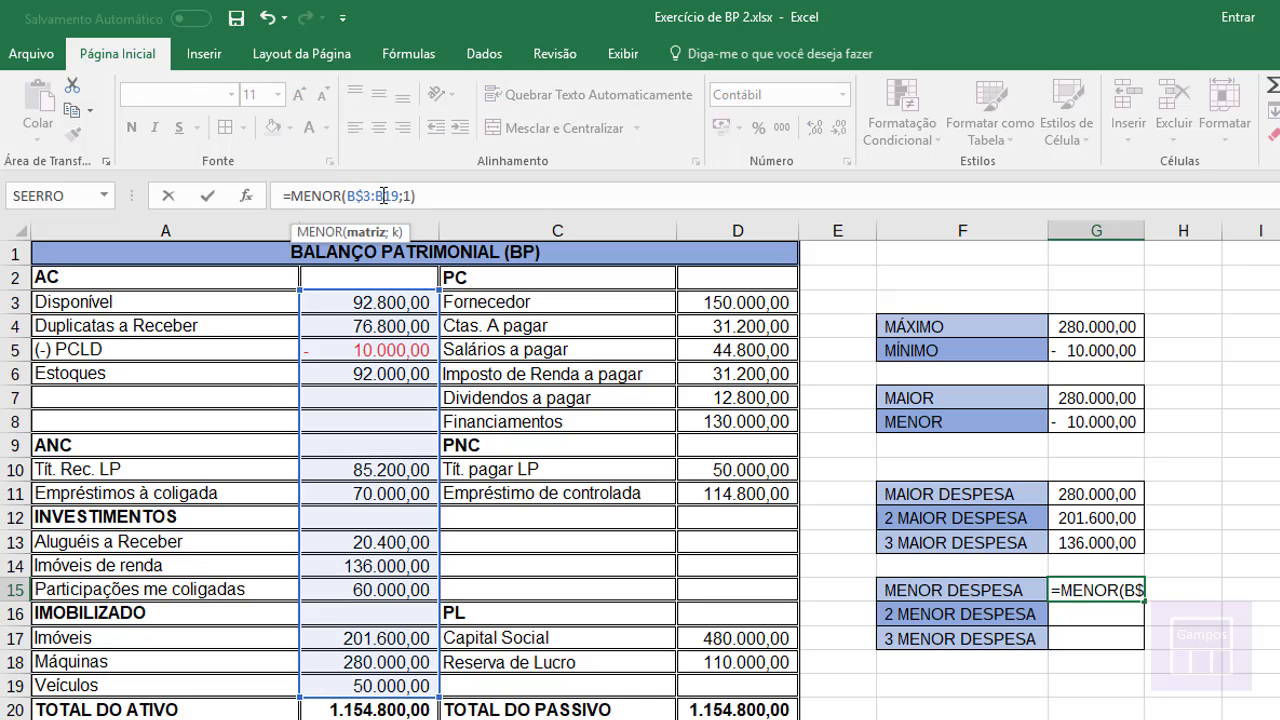
{"action": "left_click", "coordinate": [383, 195]}
{"action": "type", "text": "$"}
{"action": "key", "text": "Return"}
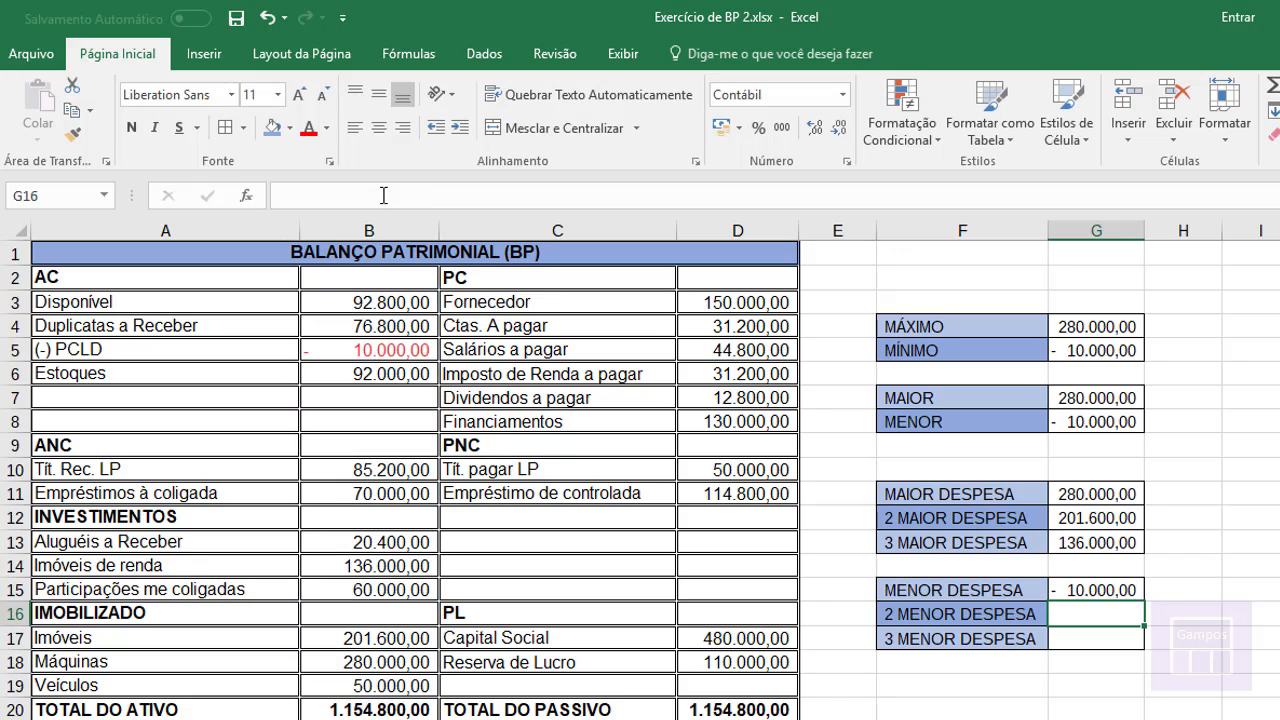
Step: Fill the G15 MENOR formula down through G17 and set k to 2 in G16 for the second-smallest expense
{"action": "left_click", "coordinate": [1101, 589]}
{"action": "double_click", "coordinate": [1145, 601]}
{"action": "left_click", "coordinate": [1115, 616]}
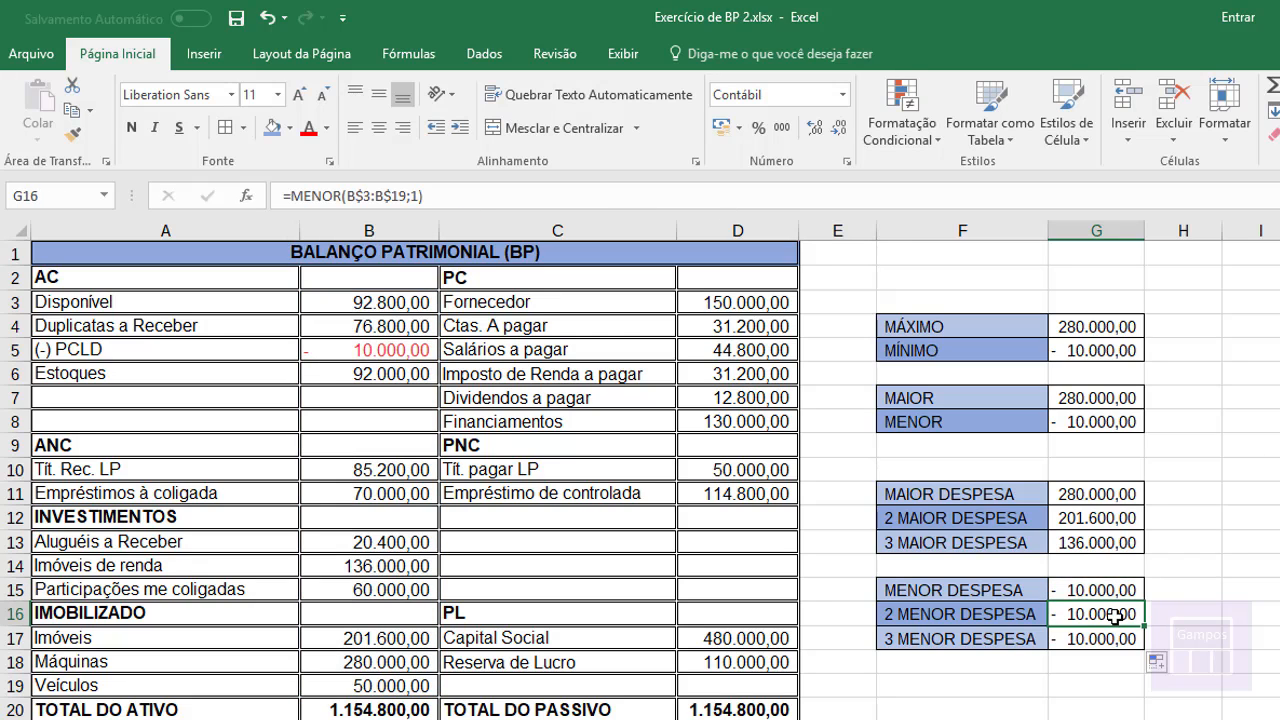
{"action": "left_click", "coordinate": [421, 198]}
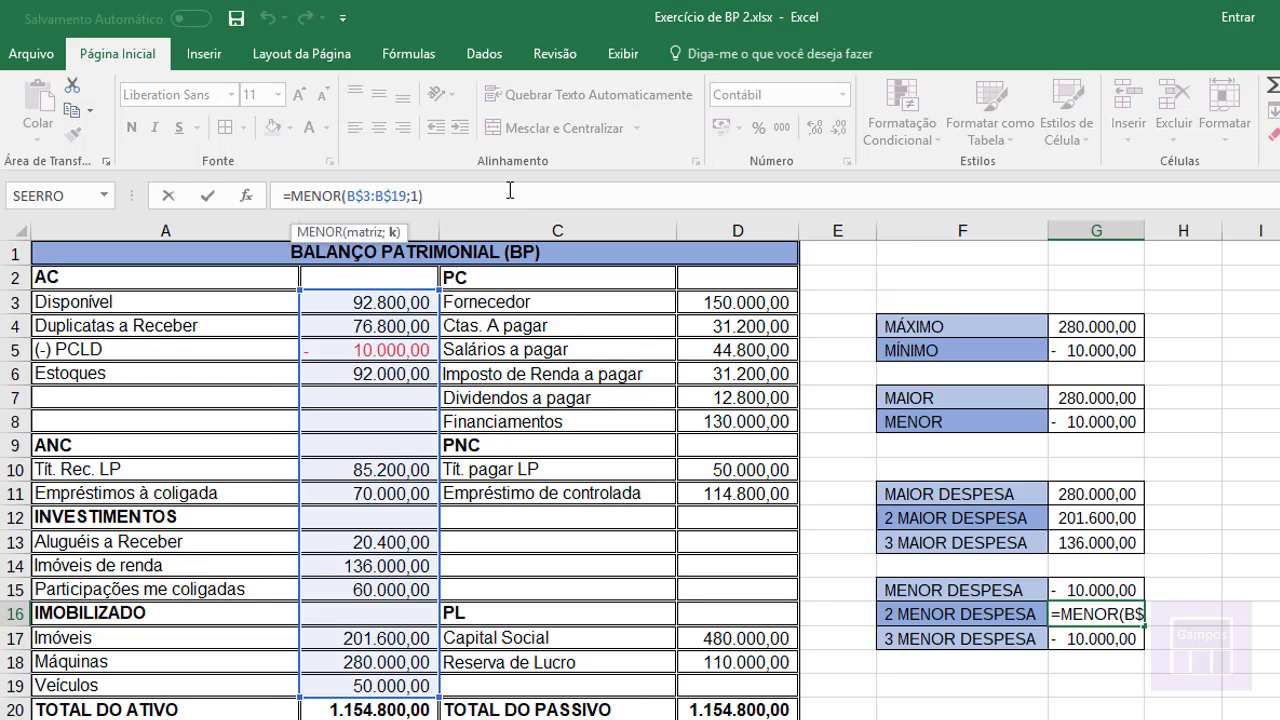
{"action": "key", "text": "BackSpace"}
{"action": "type", "text": "2"}
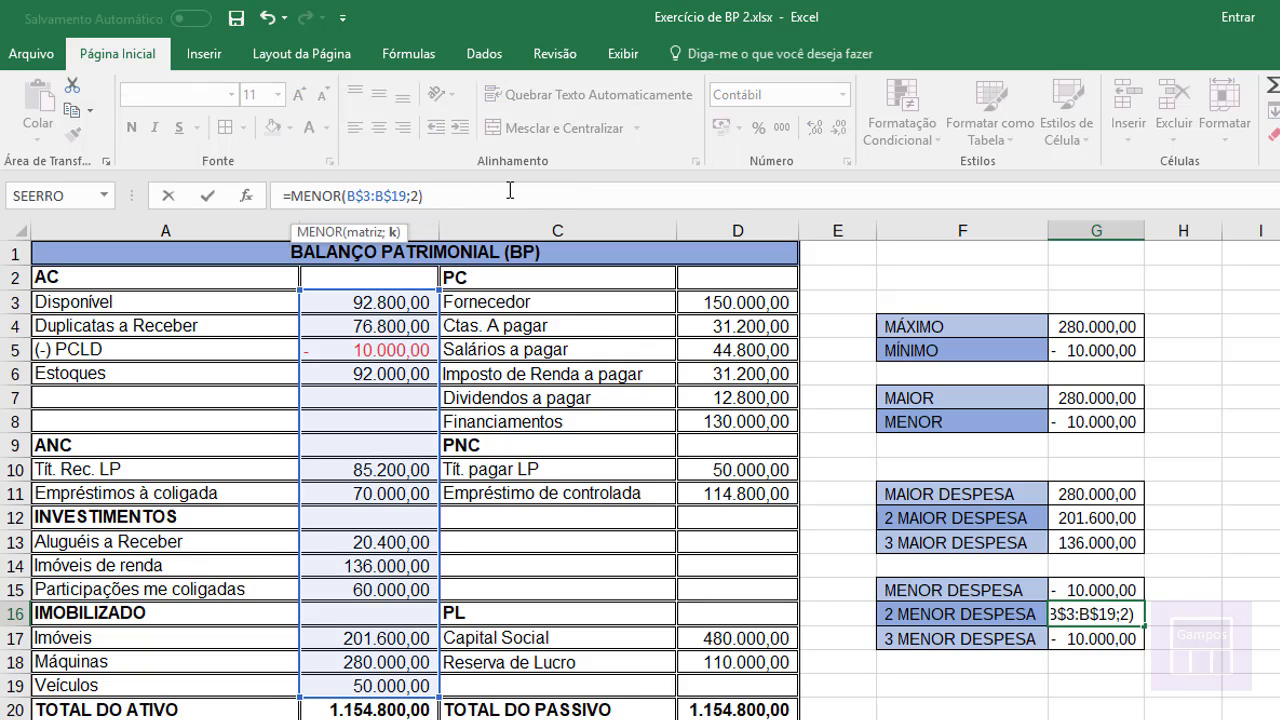
{"action": "key", "text": "Return"}
Step: Set k to 3 in the G17 MENOR formula to return the third-smallest expense
{"action": "left_click", "coordinate": [418, 196]}
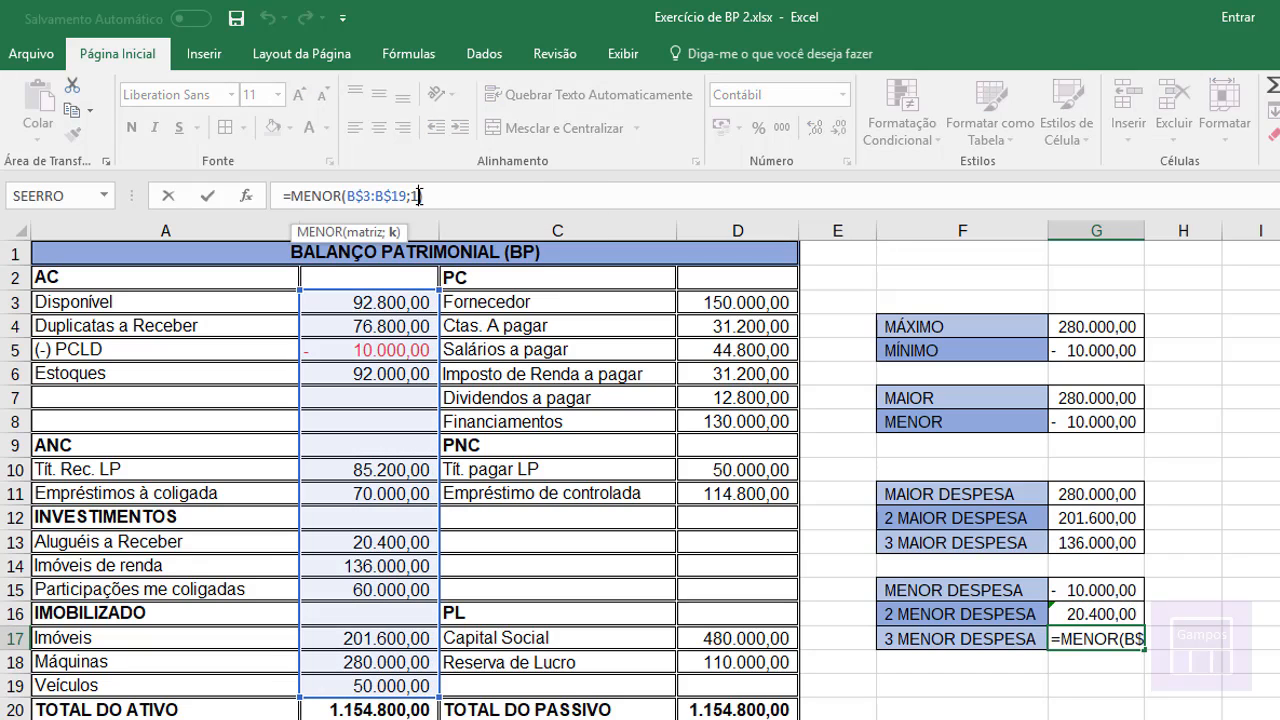
{"action": "key", "text": "BackSpace"}
{"action": "type", "text": "3"}
{"action": "key", "text": "Return"}
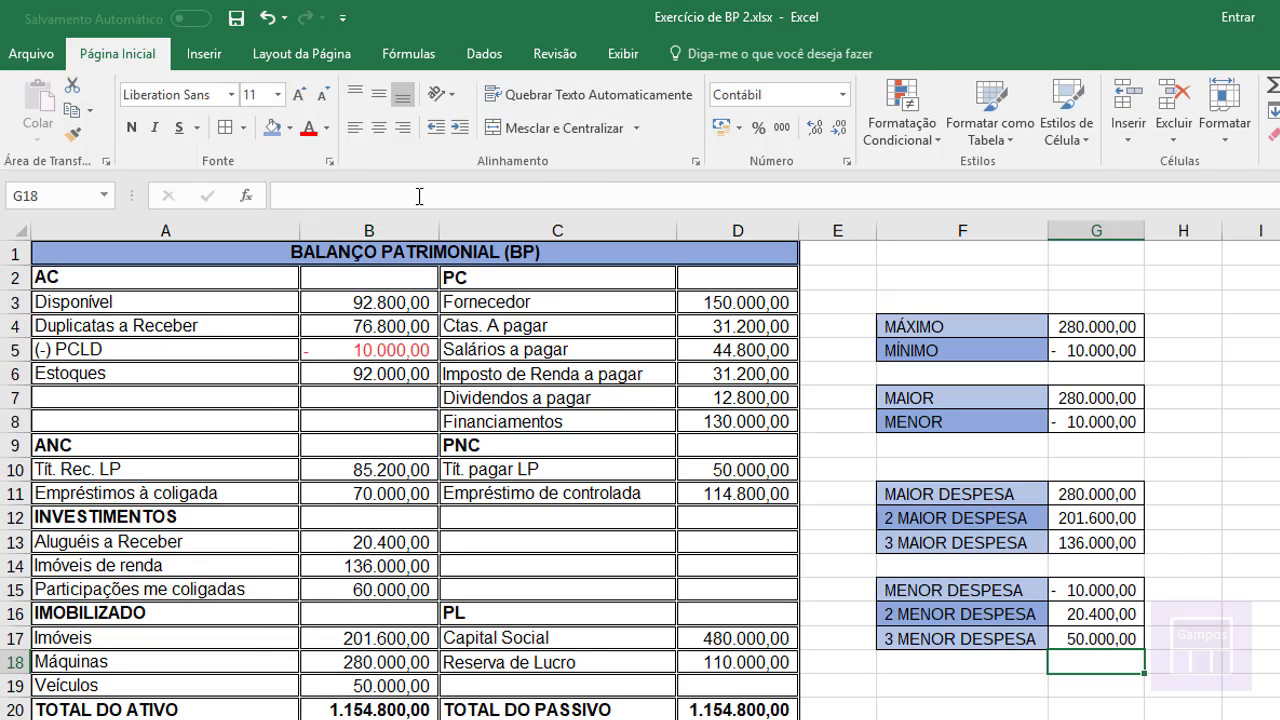
{"action": "key", "text": "F10"}
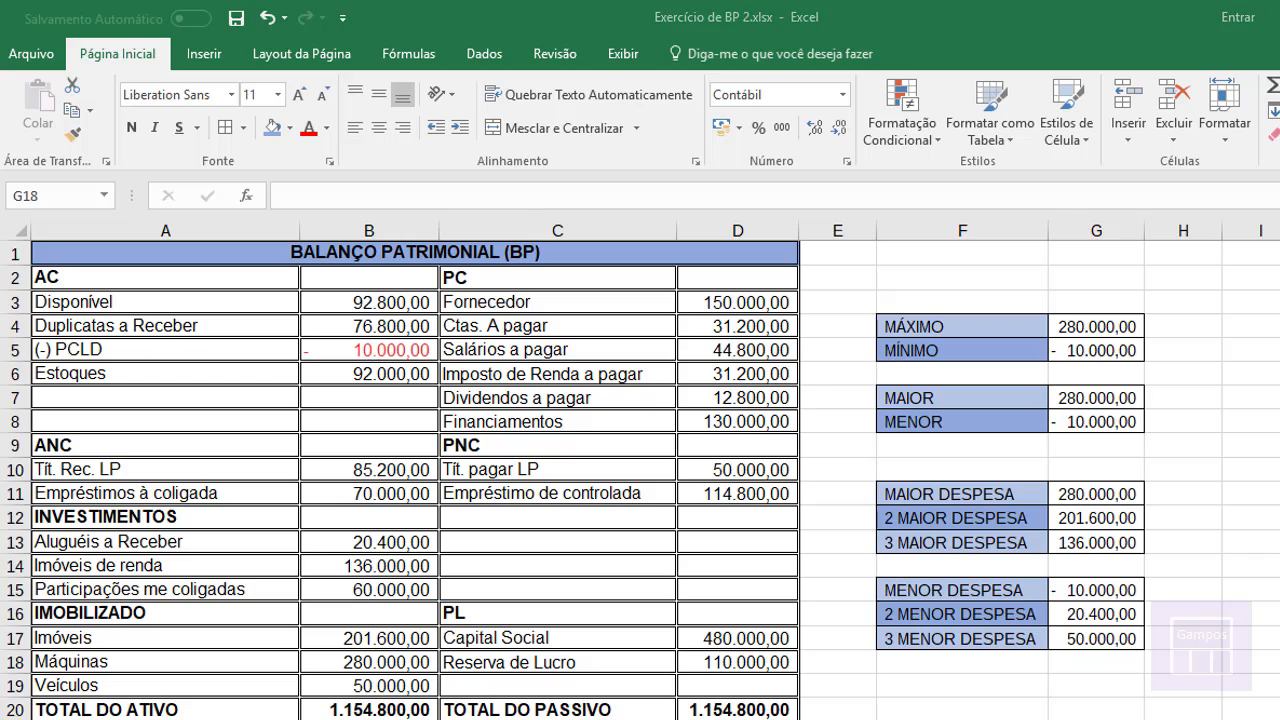